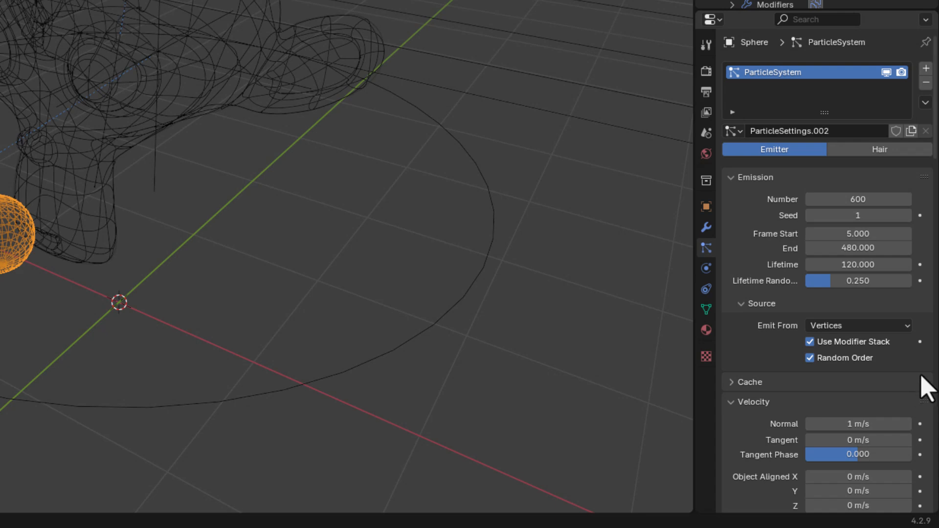
Examine the sphere's particle system settings, from emission and velocity through physics, render and object instancing to field weights
drag(934, 147, 936, 242)
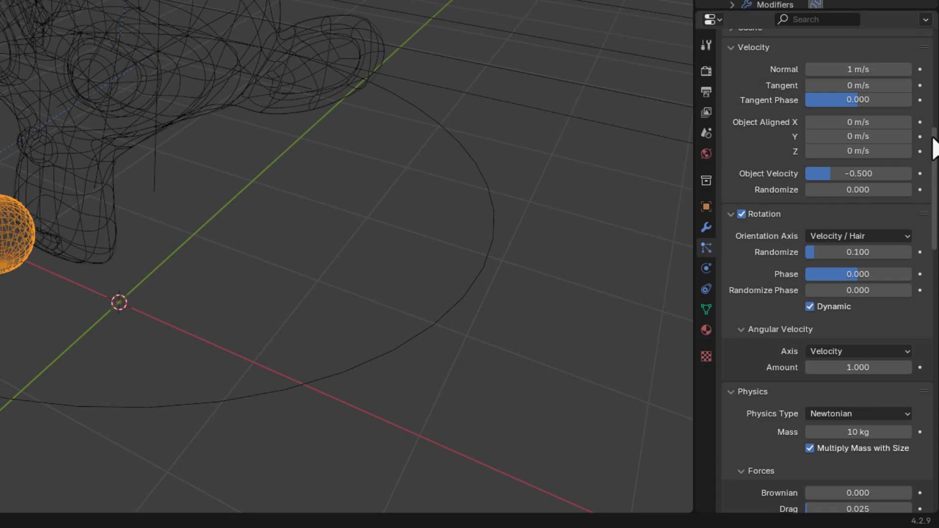
scroll(933, 139, down, 15)
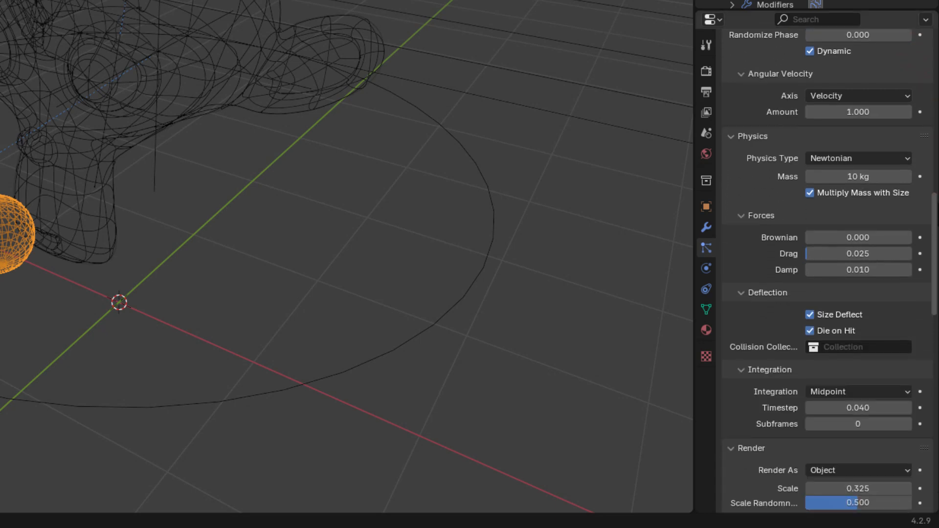
scroll(831, 267, down, 1)
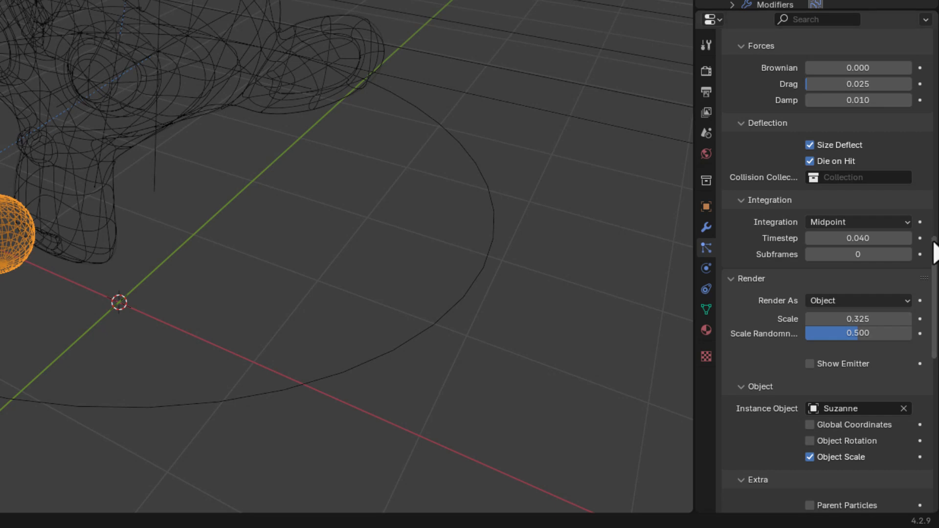
drag(933, 250, 937, 386)
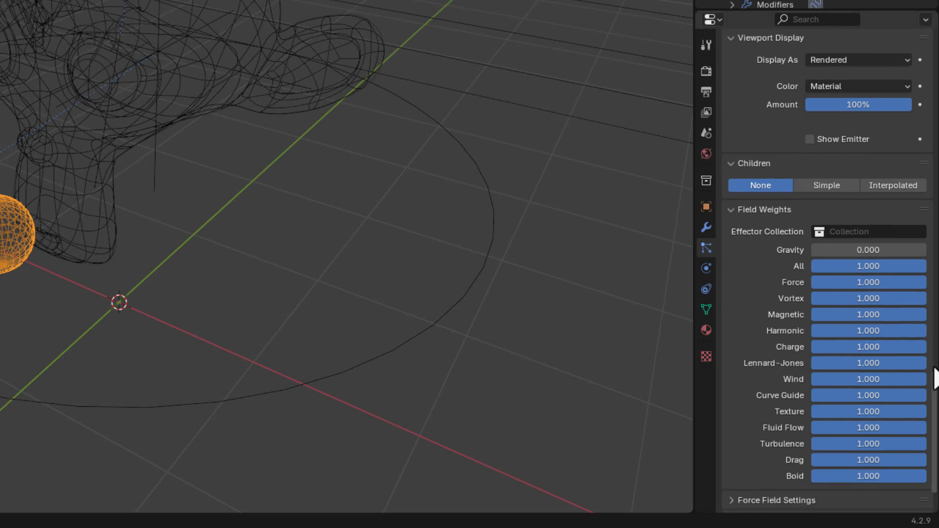
drag(935, 377, 935, 402)
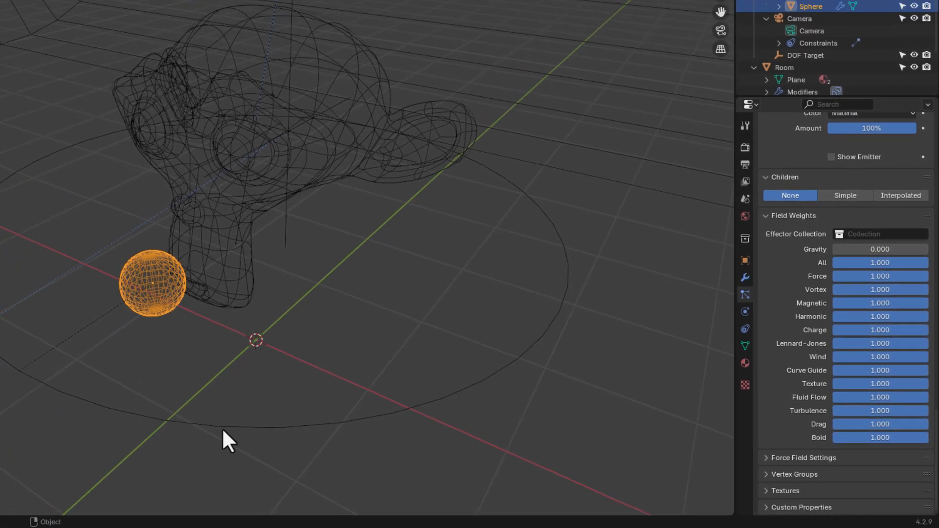
Inspect the collision physics settings of Suzanne and of the surrounding Room
click(301, 440)
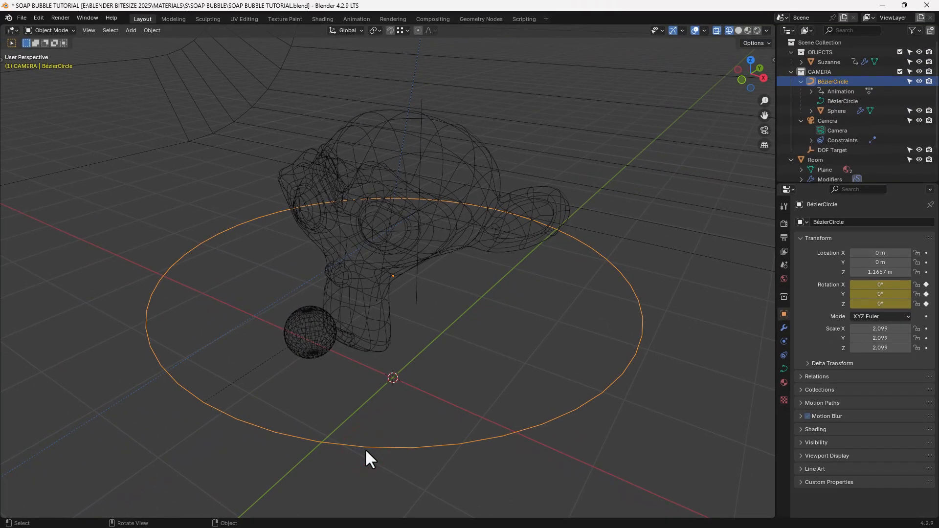
click(534, 202)
click(784, 354)
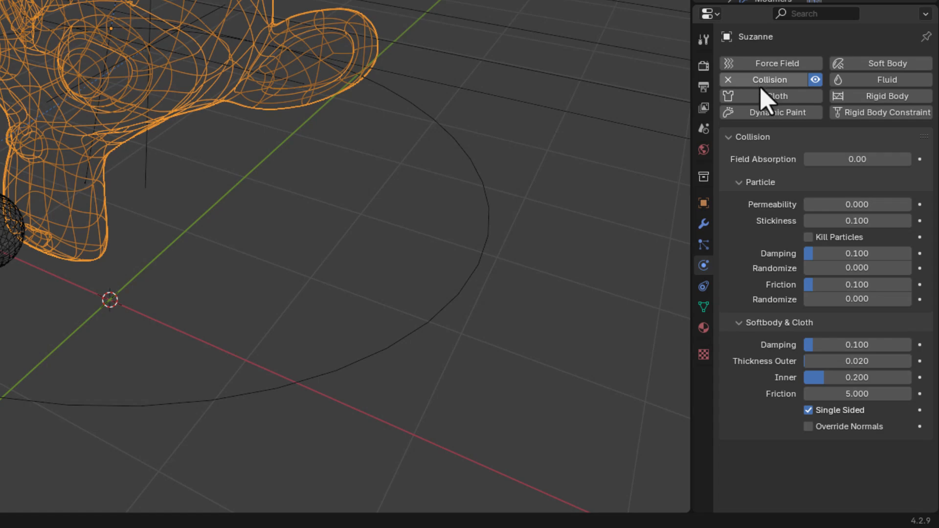
scroll(293, 277, down, 5)
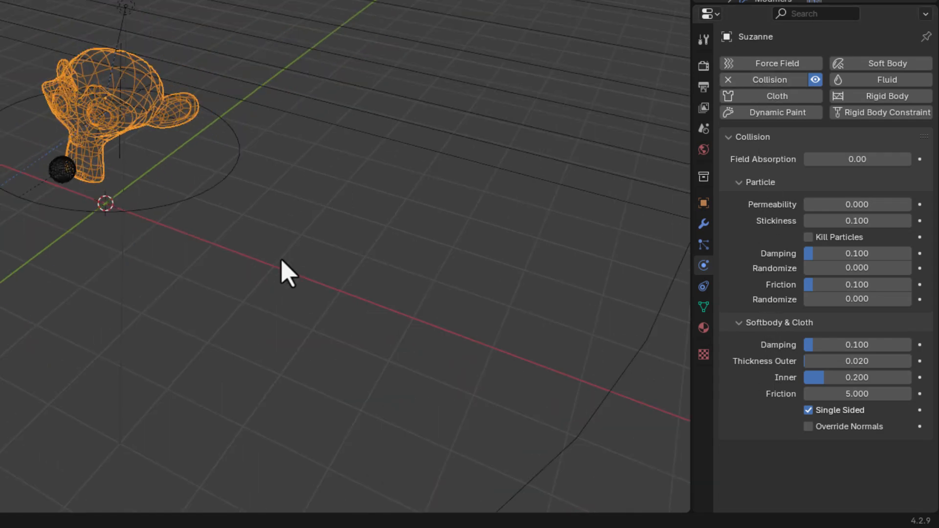
scroll(288, 273, down, 5)
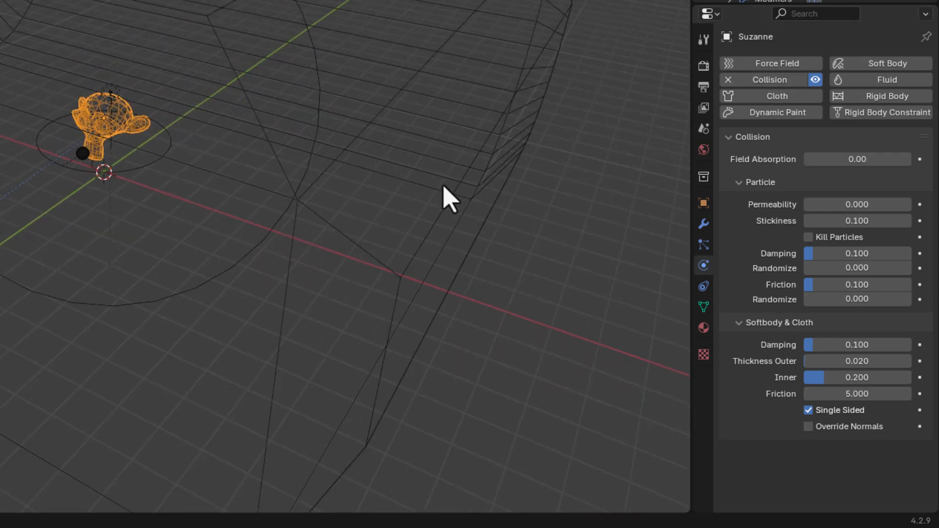
click(473, 169)
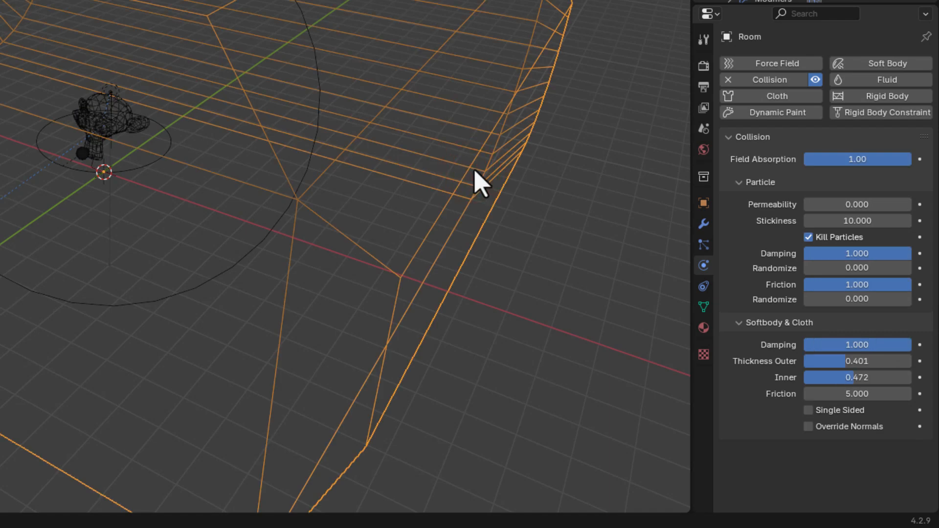
click(519, 248)
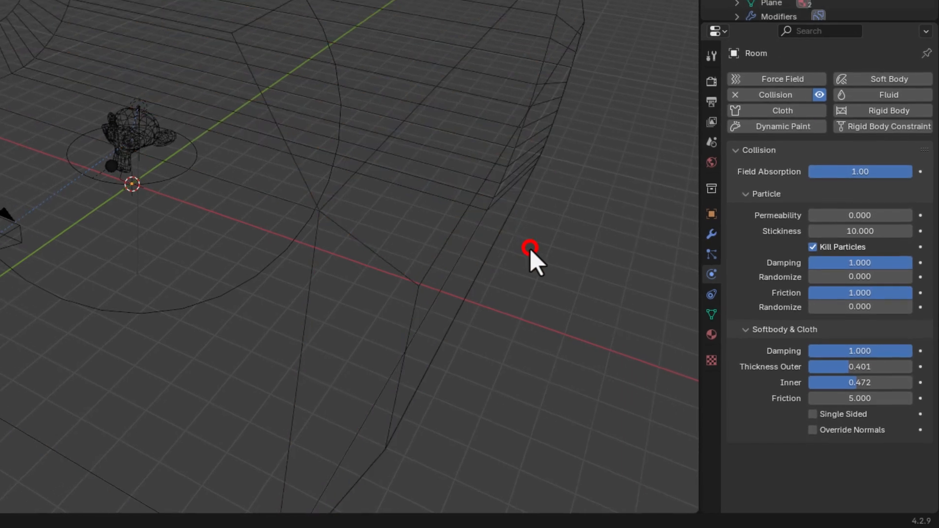
Select Suzanne and switch to the Shading workspace with rendered viewport shading
click(203, 153)
middle_drag(209, 225, 296, 225)
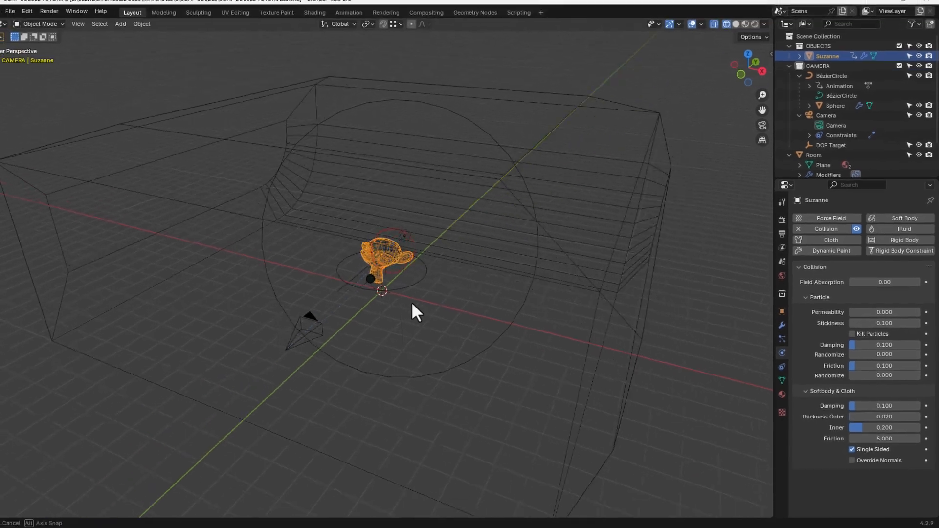
middle_drag(468, 309, 408, 255)
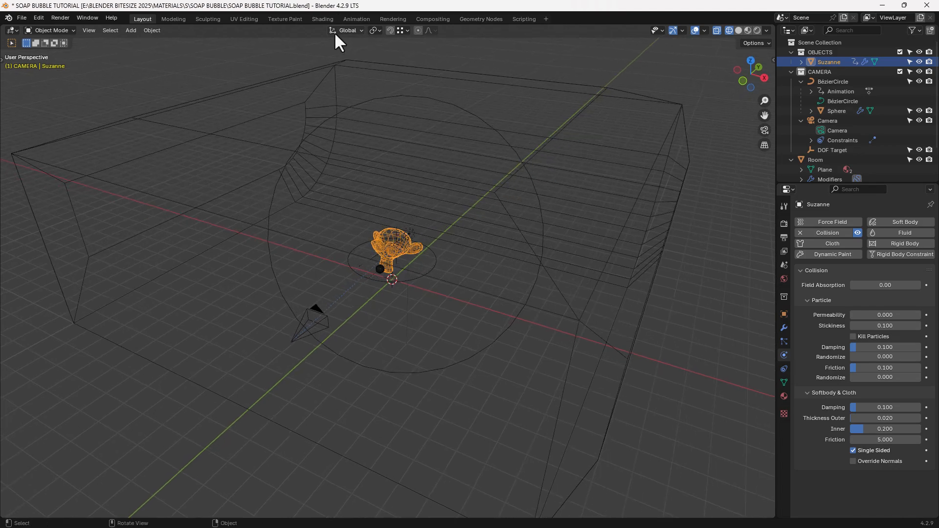
click(321, 19)
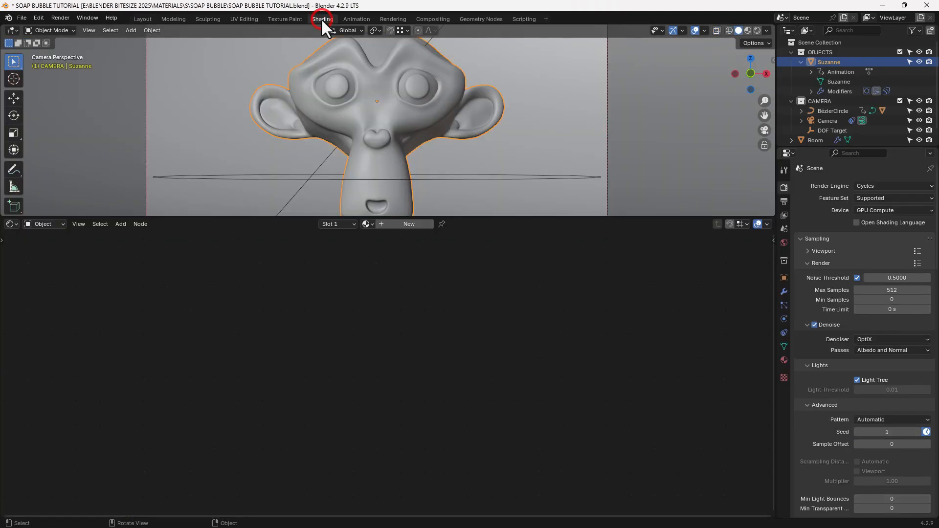
click(757, 30)
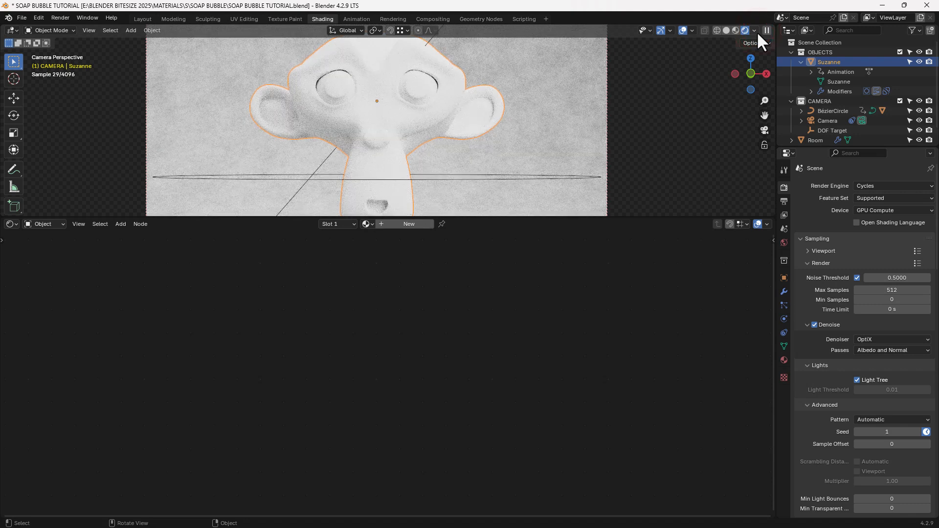
Create a new material for Suzanne and delete its Principled BSDF node
click(420, 222)
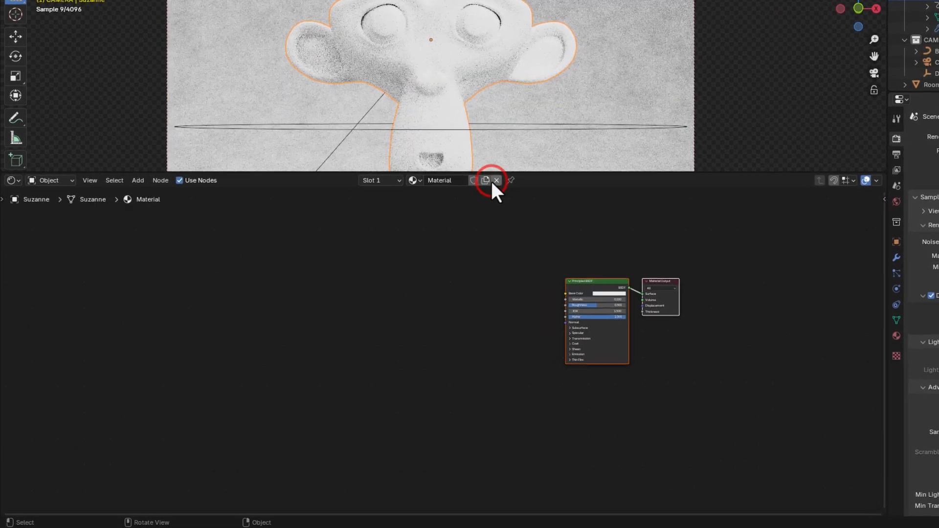
scroll(543, 288, up, 2)
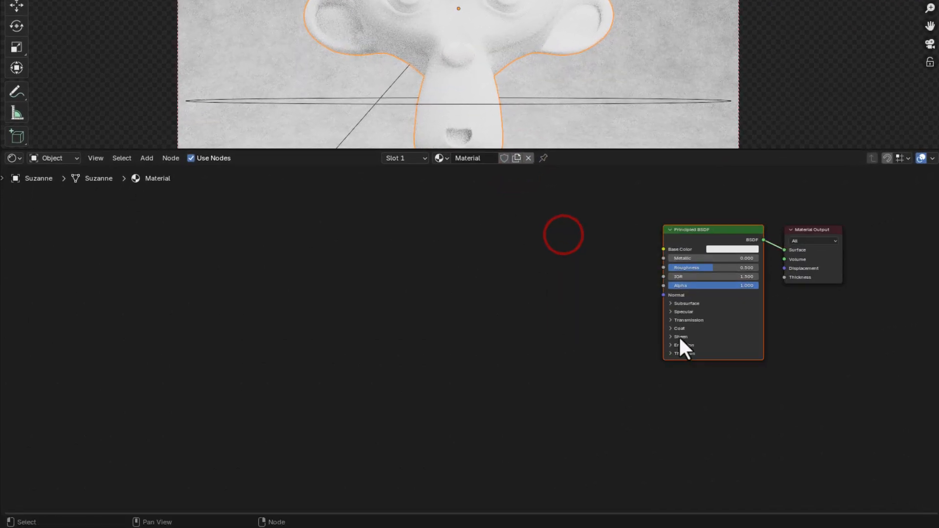
key(Delete)
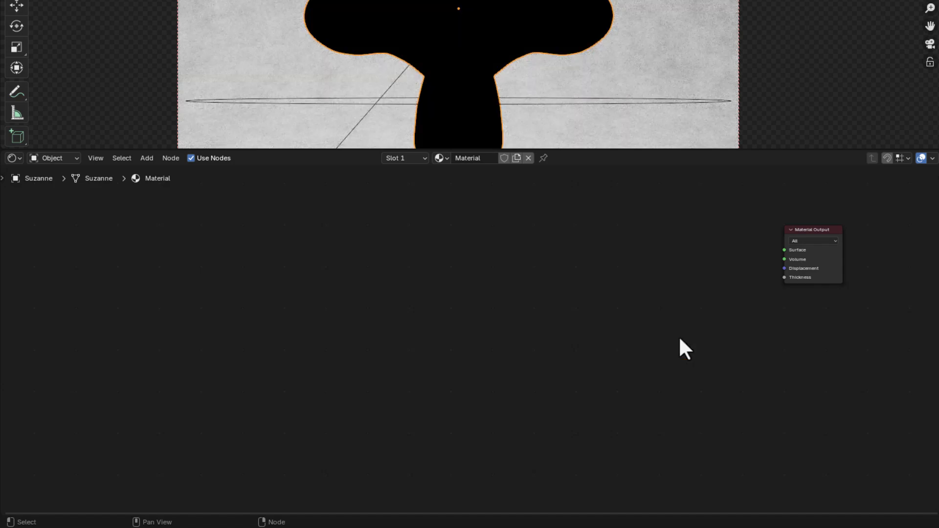
Add a Glass BSDF node and connect its BSDF output to the Material Output's Surface
key(shift+a)
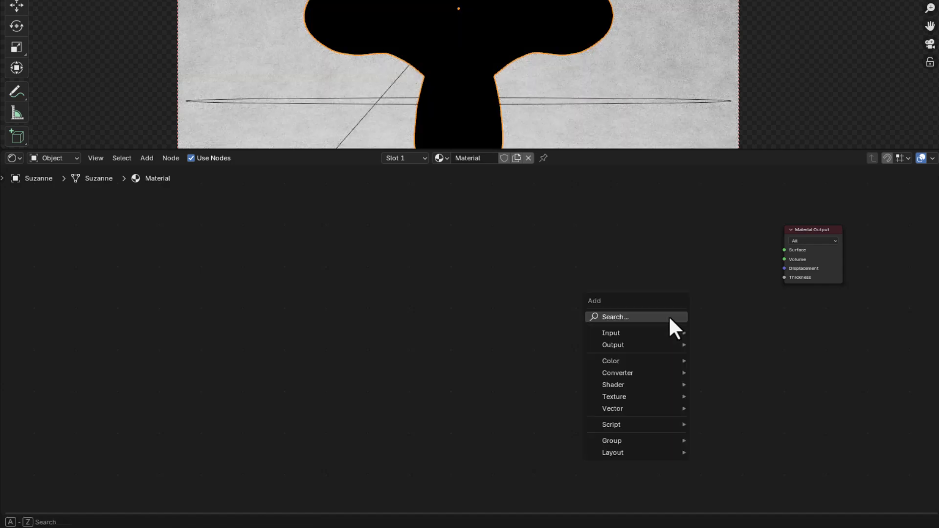
click(669, 318)
text(GLAS)
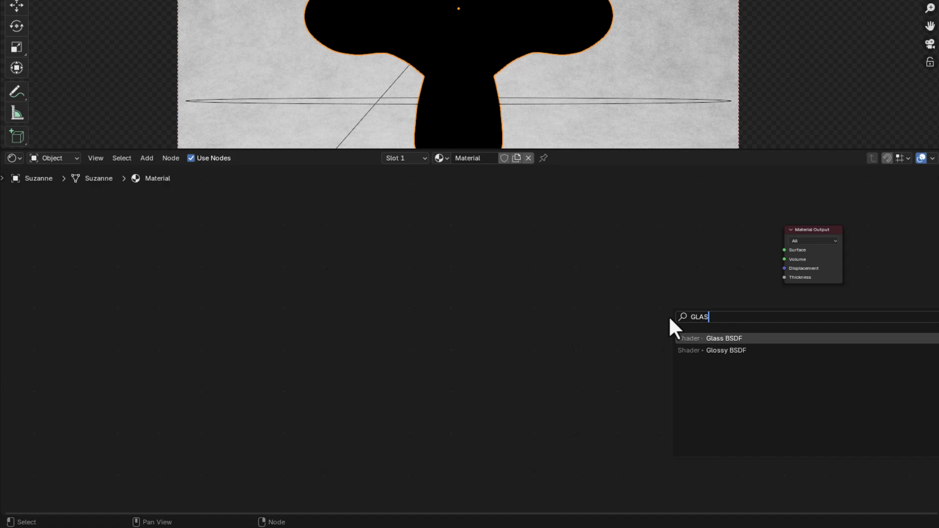
text(S)
key(Return)
click(638, 276)
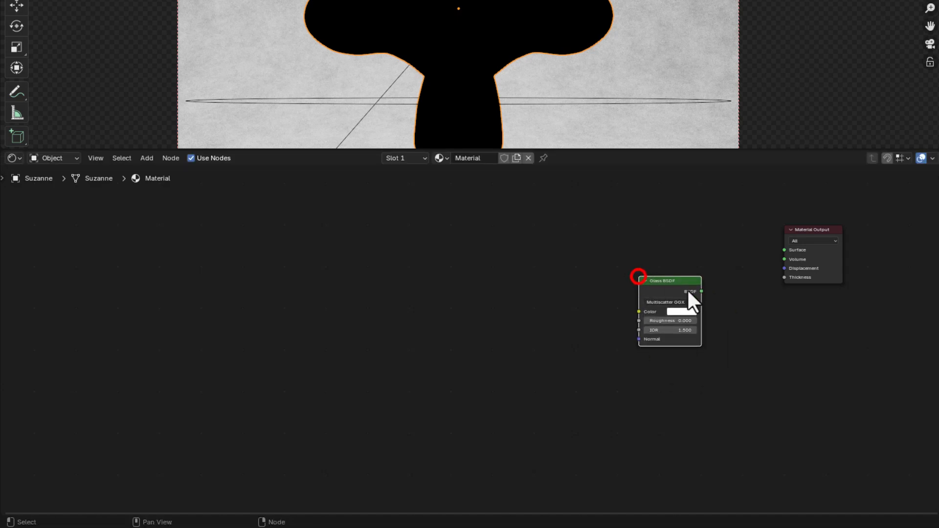
drag(699, 291, 776, 254)
Set the Glass BSDF's distribution to Beckmann, its roughness to 0.05 and its IOR to 0.001
scroll(723, 318, up, 4)
middle_drag(682, 325, 390, 365)
scroll(519, 359, up, 4)
middle_drag(521, 359, 593, 337)
click(545, 302)
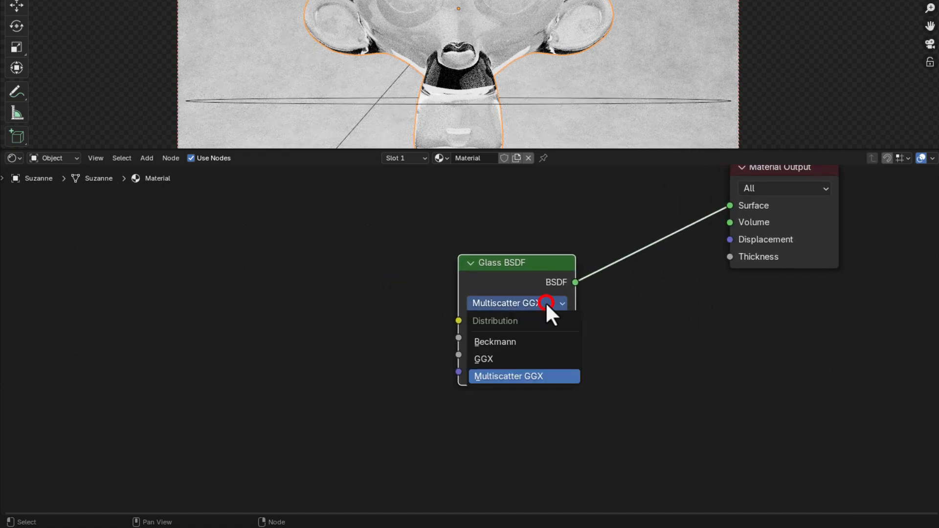
click(544, 342)
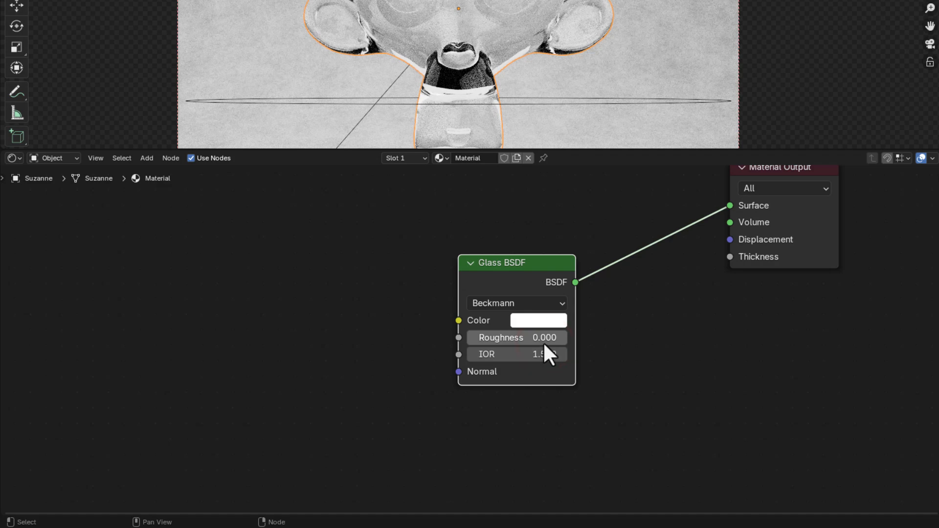
click(541, 341)
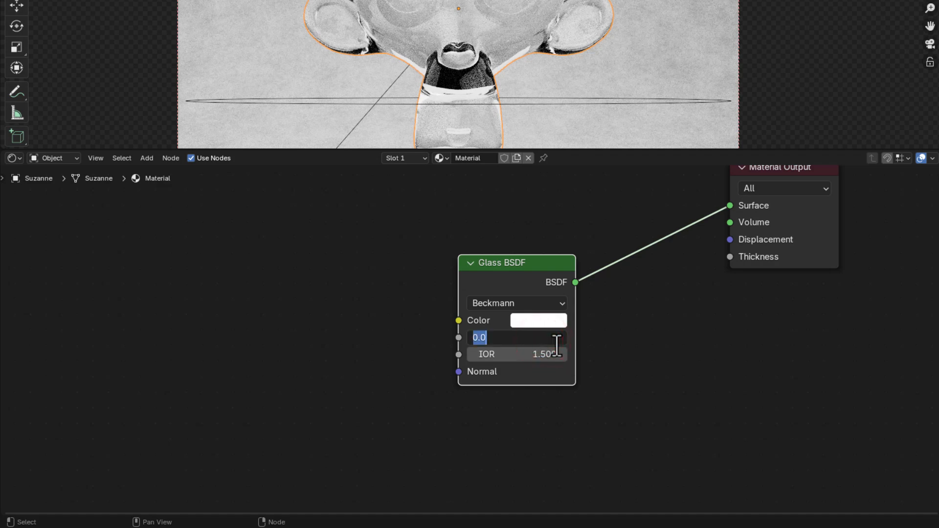
text(.0)
key(Tab)
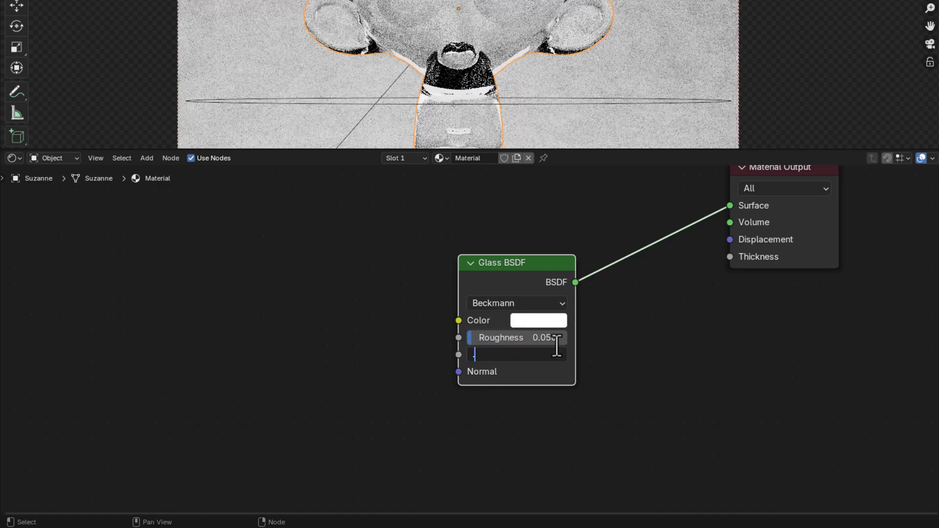
text(.001)
key(Return)
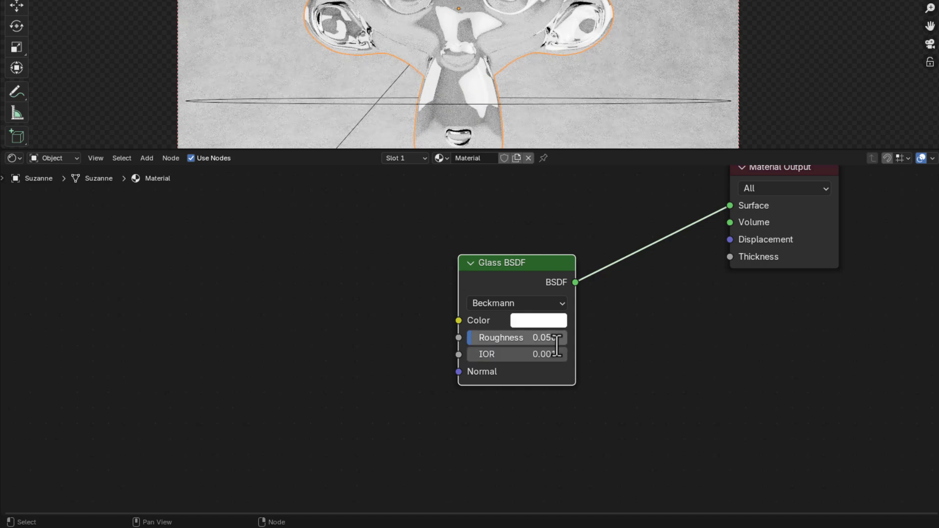
Add a Noise Texture well before the Glass BSDF and connect its Fac output to the Glass BSDF's Color
scroll(529, 263, down, 3)
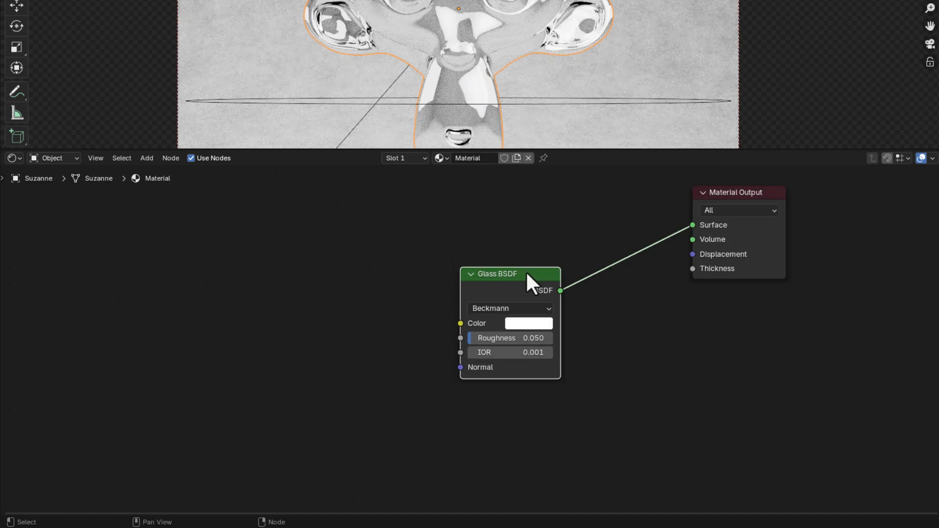
key(shift+a)
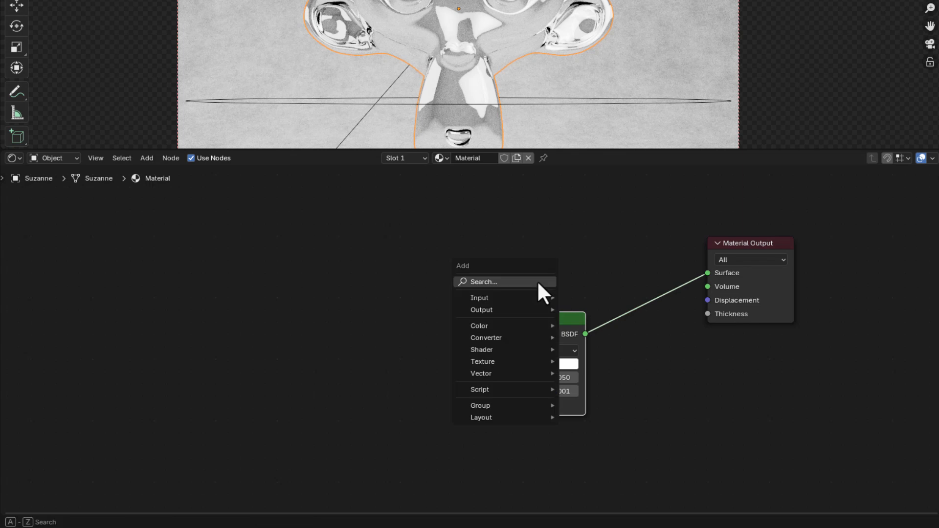
click(604, 284)
middle_drag(405, 338, 469, 317)
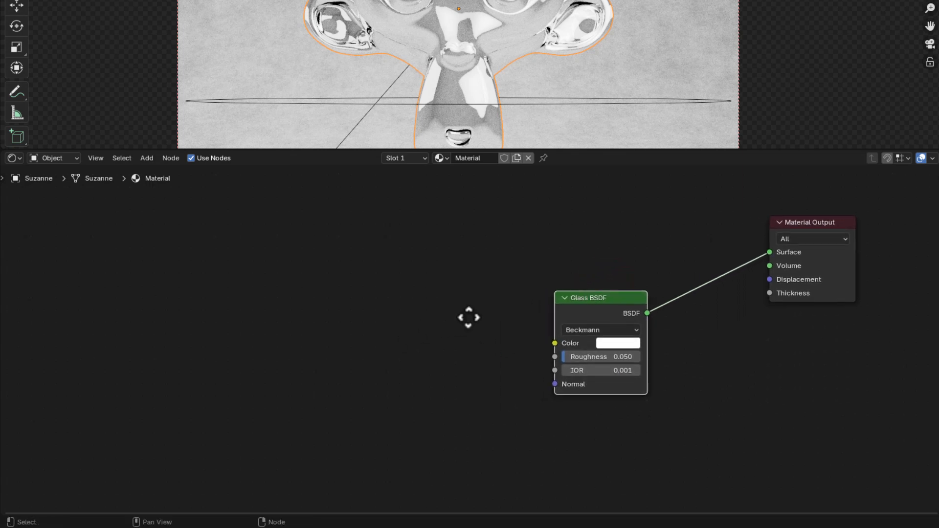
key(shift+a)
click(449, 318)
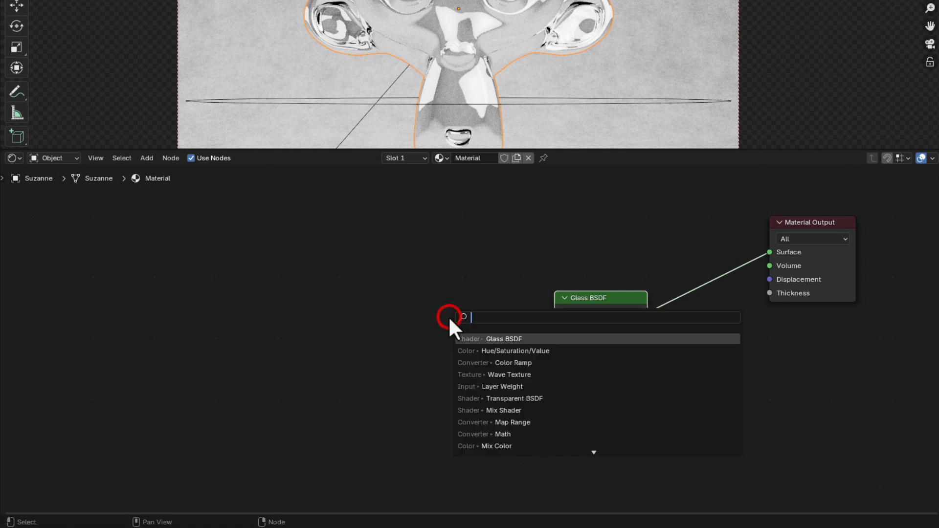
text(noise)
key(Return)
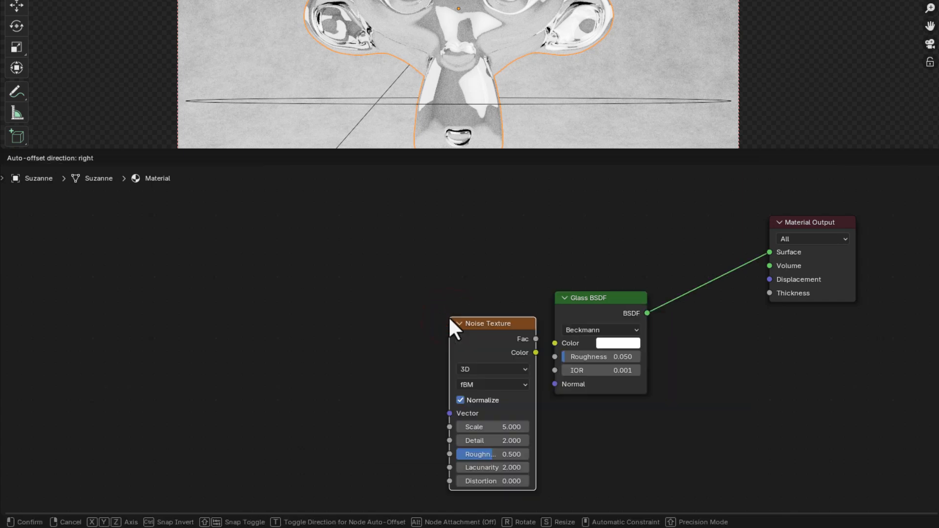
click(169, 292)
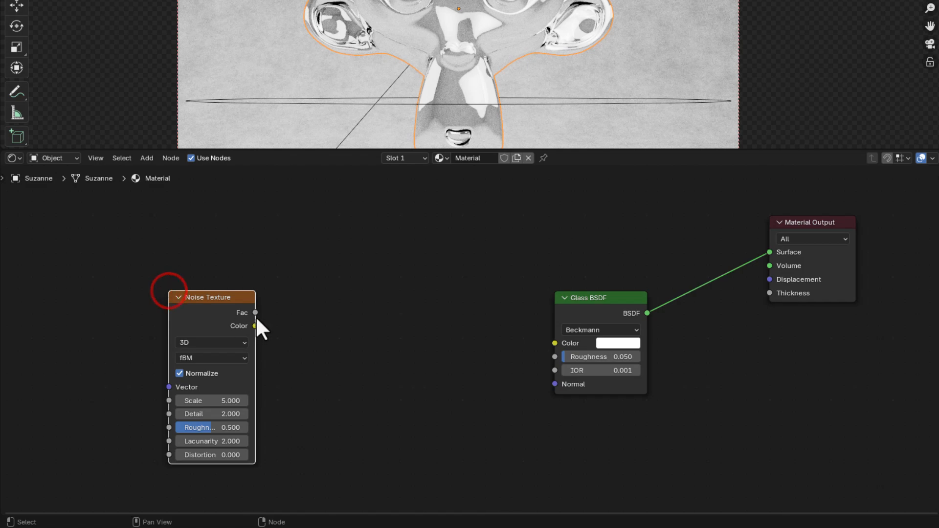
drag(253, 312, 541, 341)
Add Texture Coordinate and Mapping nodes to the Noise Texture, feeding the Object coordinates into the Mapping's Vector
middle_drag(419, 368, 489, 353)
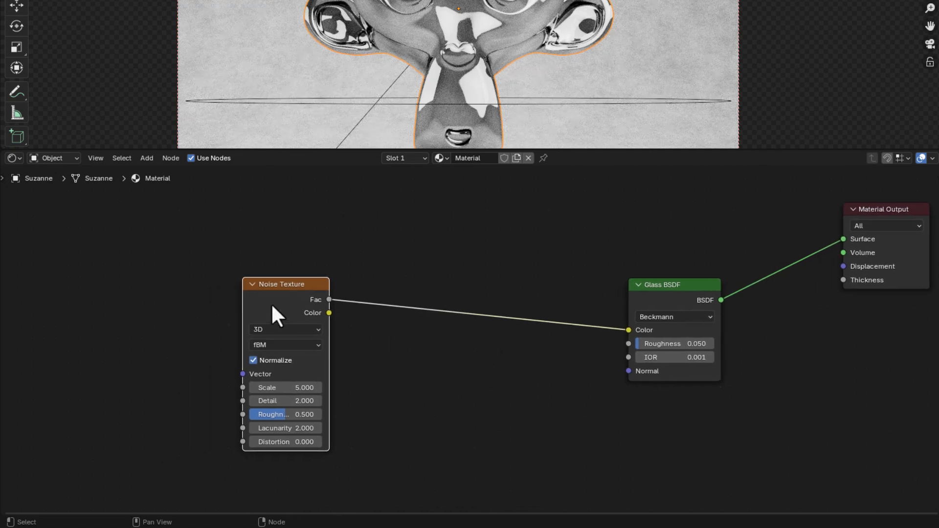
key(ctrl+t)
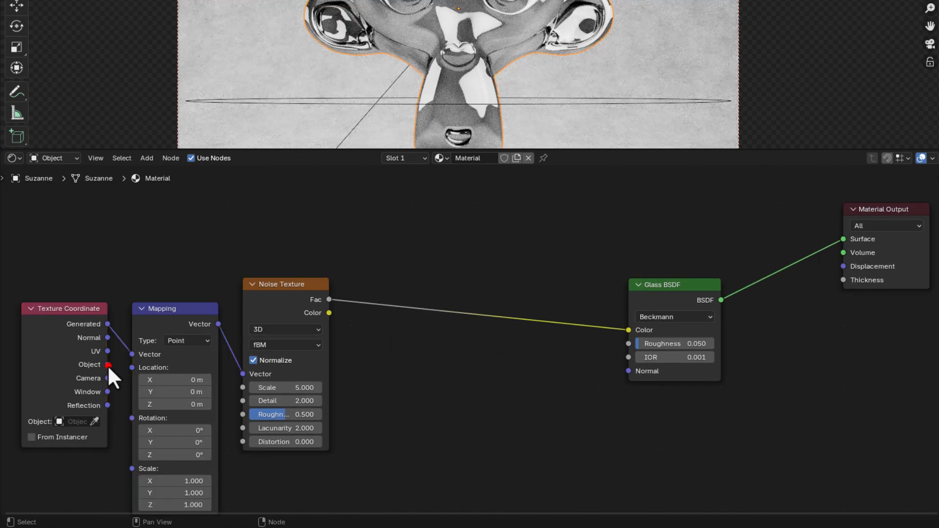
drag(108, 364, 132, 354)
middle_drag(262, 376, 533, 272)
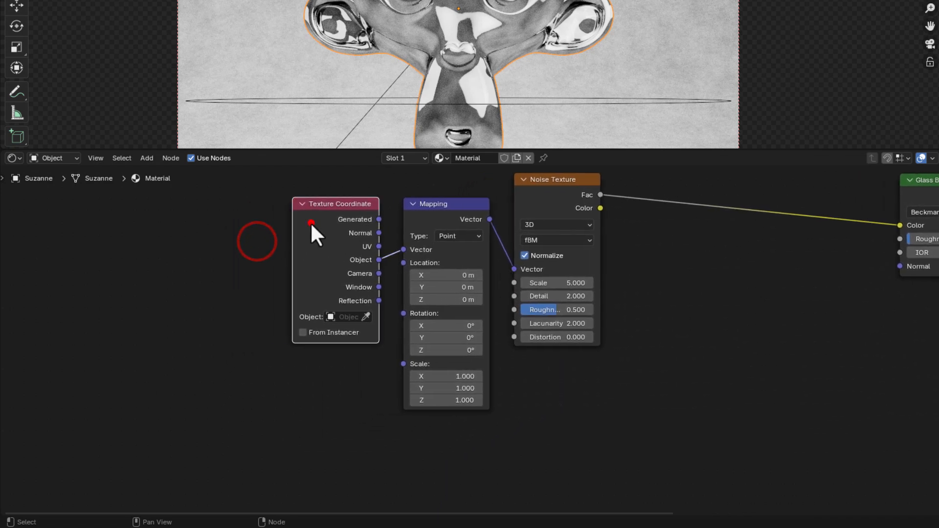
Move the Texture Coordinate node lower and add a Wave Texture node below the Mapping node
drag(310, 223, 321, 361)
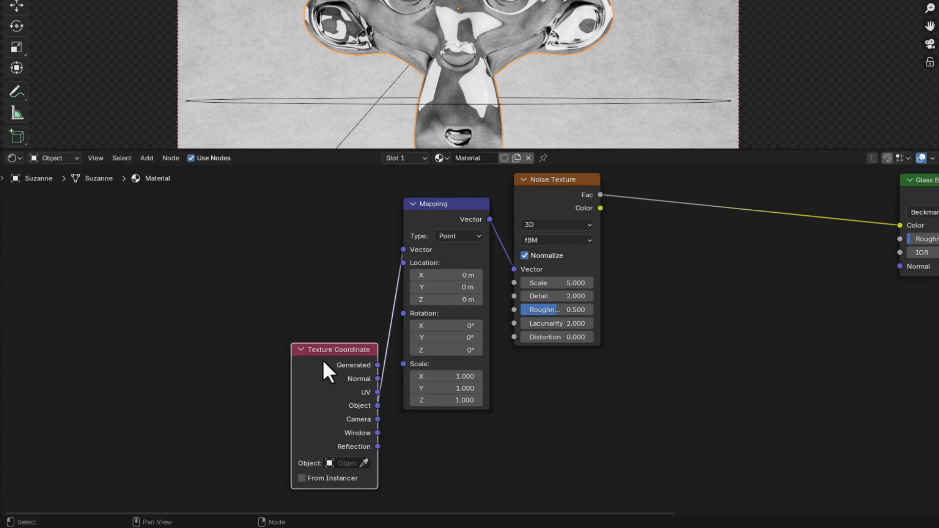
key(shift+a)
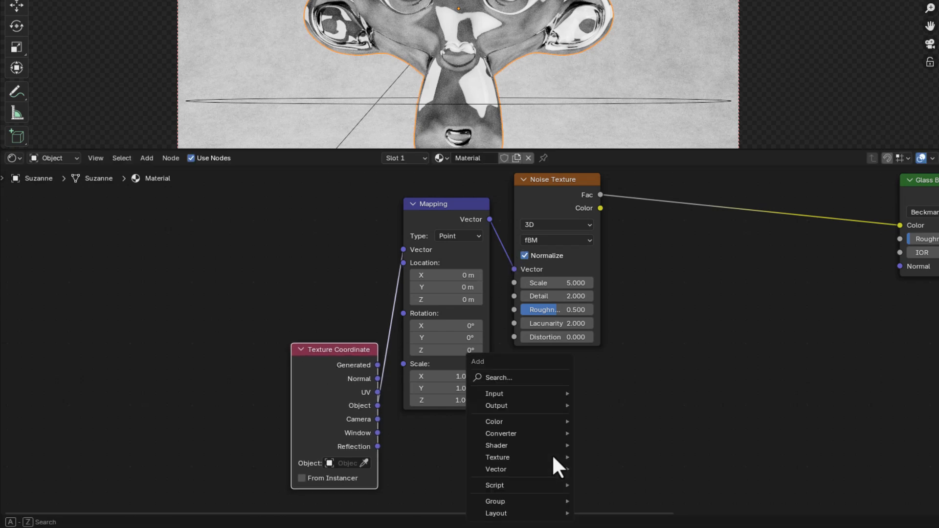
click(508, 377)
text(WAVE)
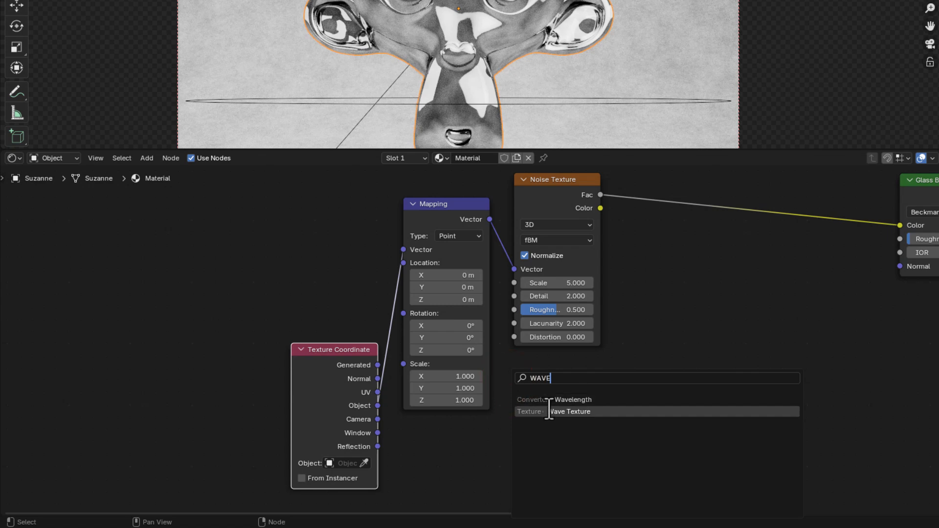
click(548, 411)
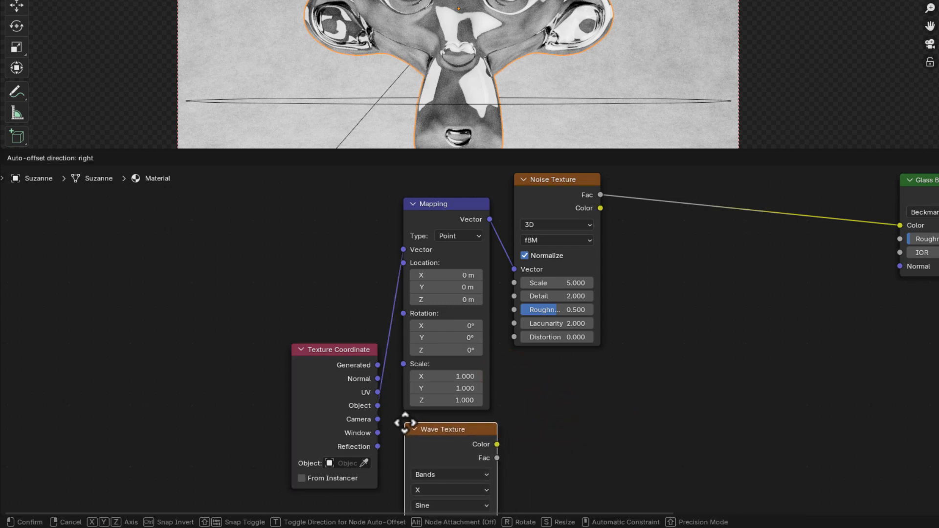
click(402, 423)
Feed the Object coordinates into the Wave Texture's Vector and link the Wave Texture's output to the Noise Texture's Distortion
middle_drag(397, 415, 372, 334)
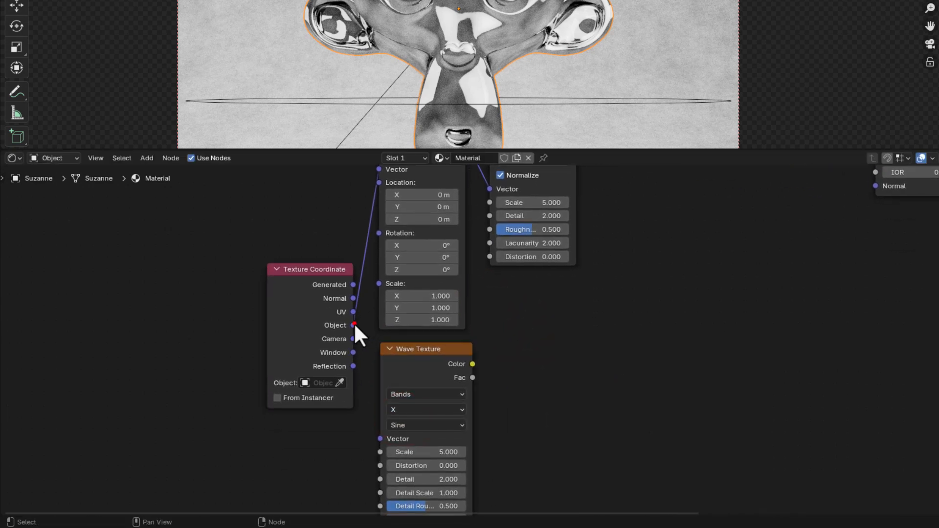
drag(354, 322, 379, 434)
middle_drag(536, 333, 497, 446)
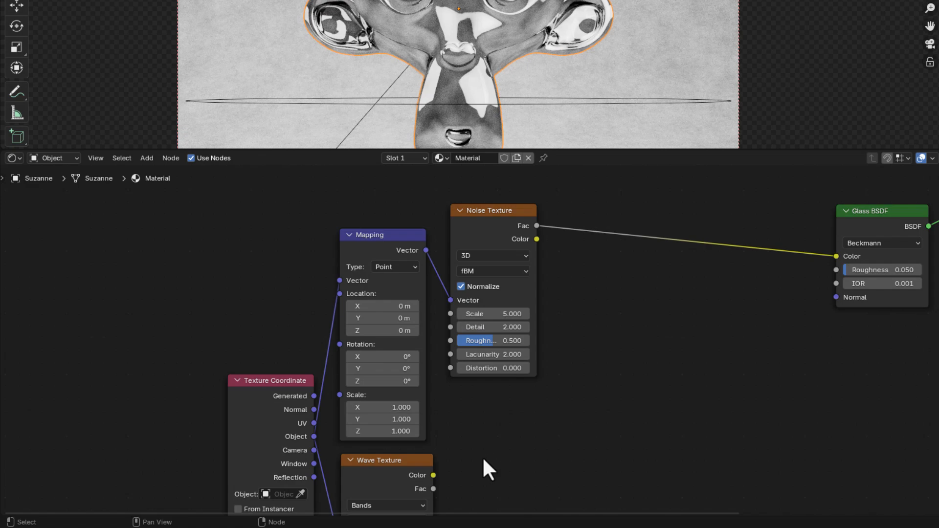
drag(433, 475, 444, 374)
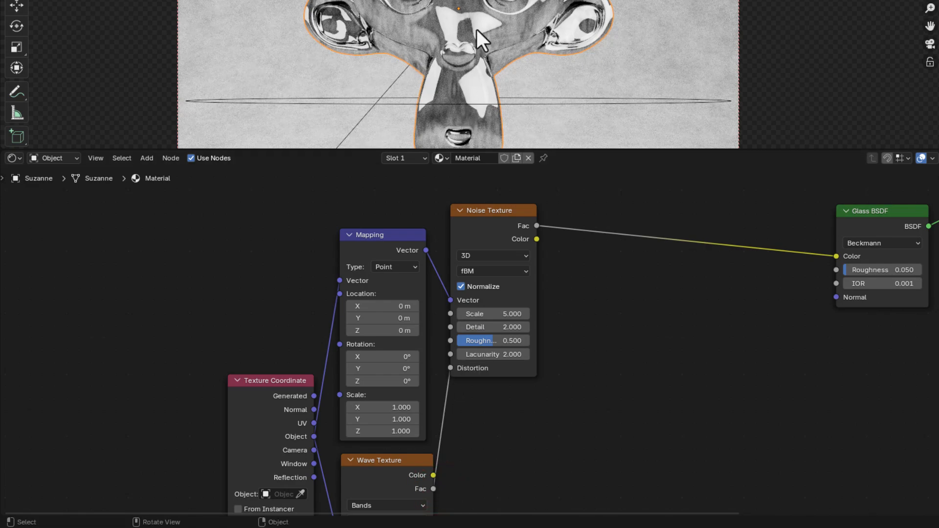
Switch the Noise Texture to 4D and set its scale to 2, detail to 5, roughness to 0.005 and lacunarity to 0
scroll(477, 28, up, 3)
shift+middle_drag(476, 2, 472, 56)
scroll(472, 56, up, 2)
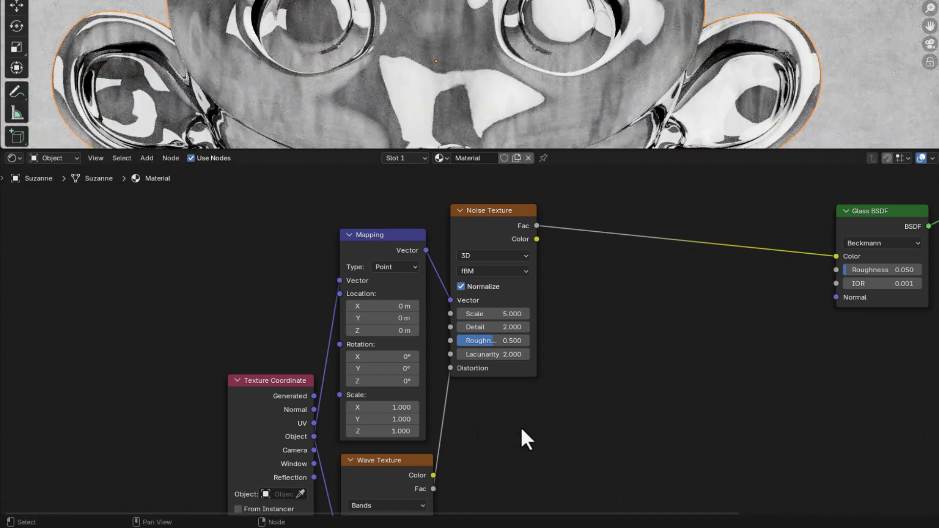
middle_drag(521, 430, 533, 409)
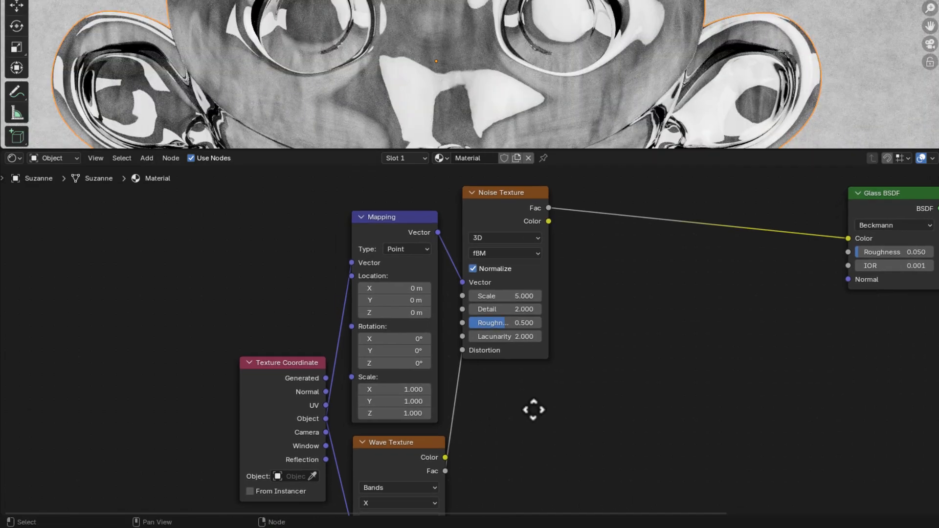
click(502, 238)
click(502, 309)
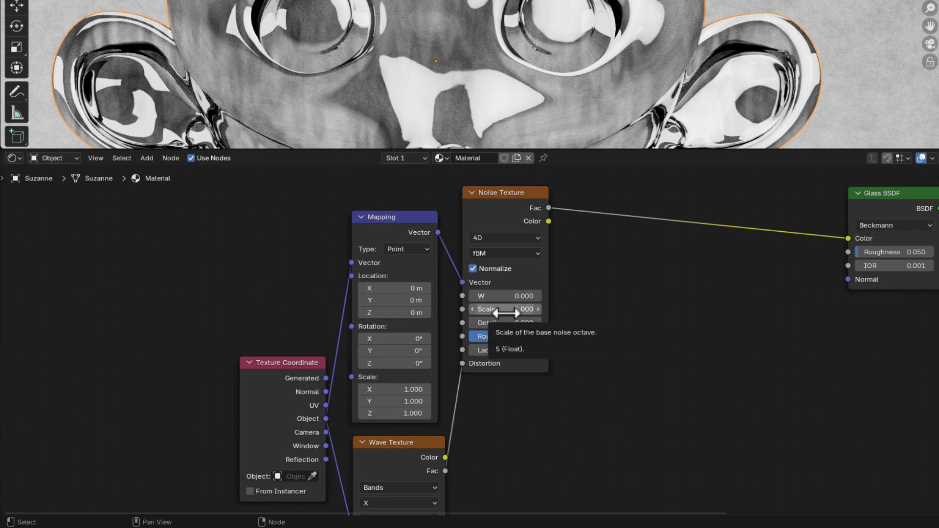
click(506, 313)
text(2)
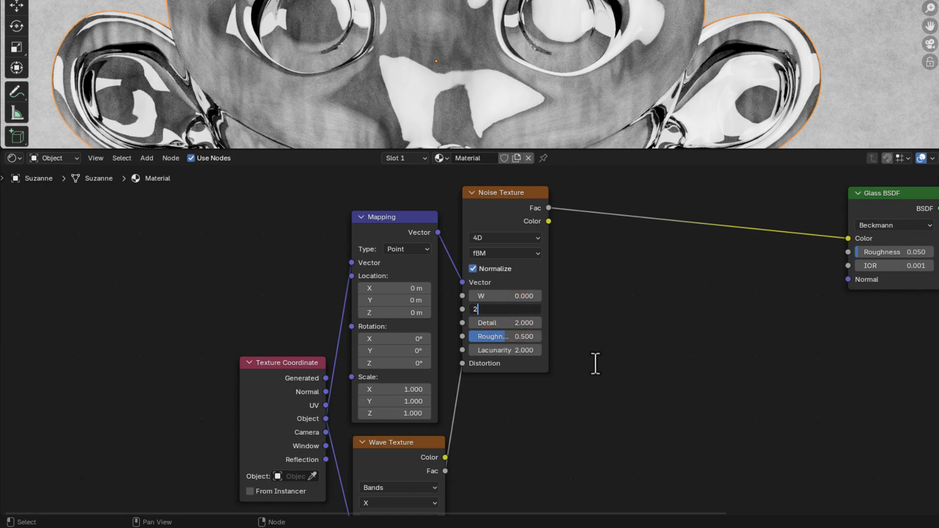
key(Tab)
text(5)
key(Tab)
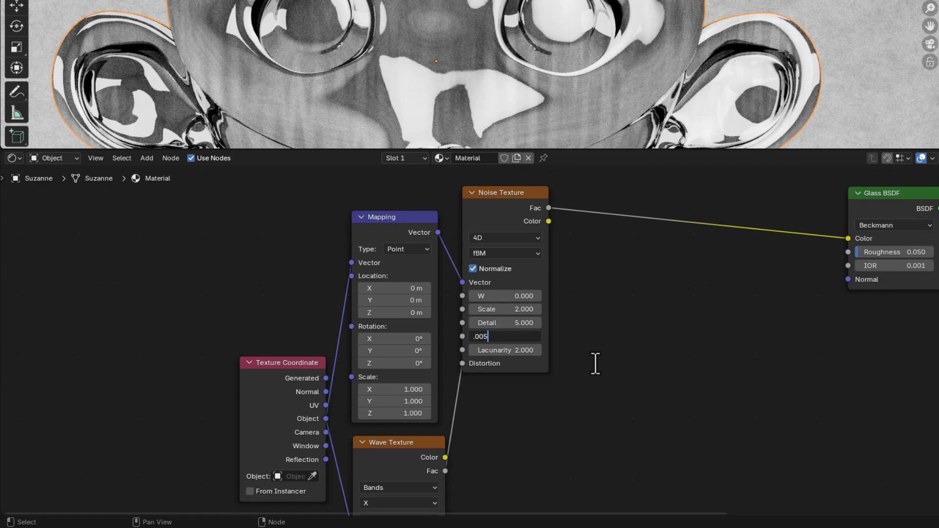
key(Tab)
text(0)
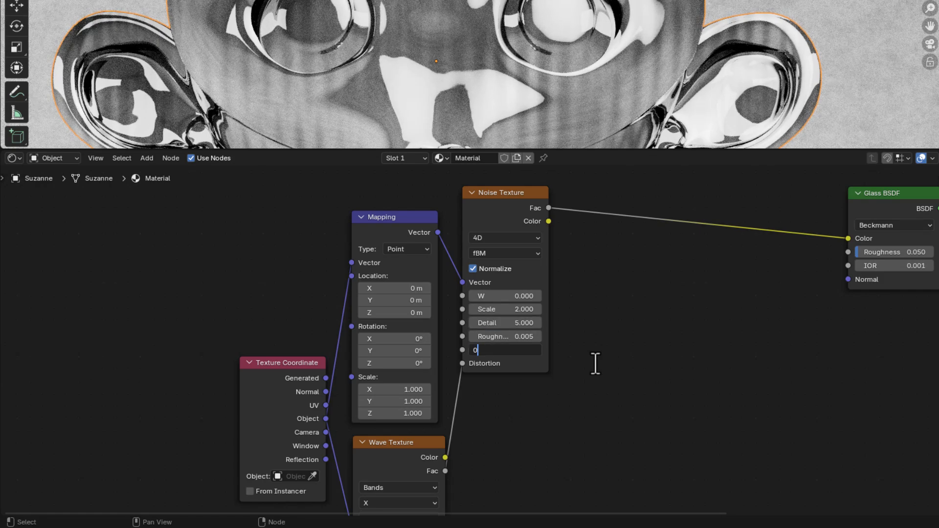
key(Return)
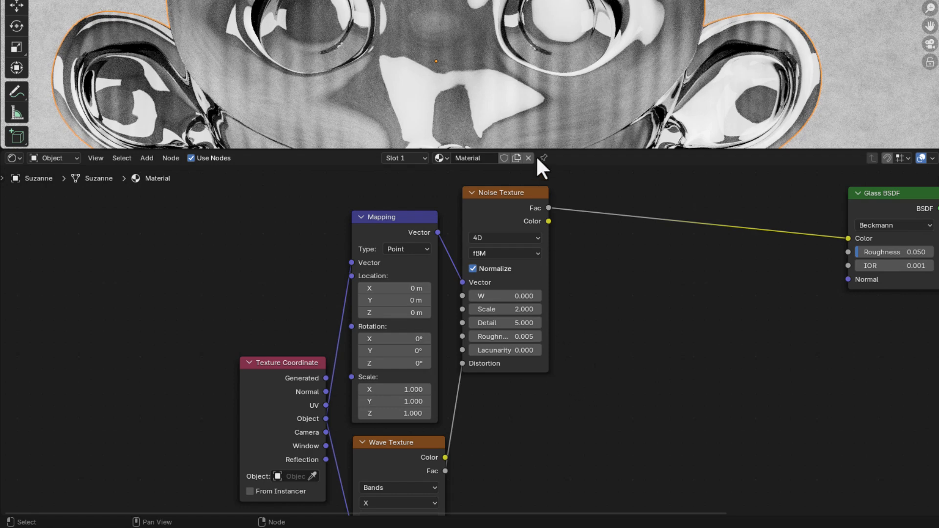
Set the Wave Texture to Rings in the Spherical direction with a Saw wave profile
scroll(567, 372, down, 1)
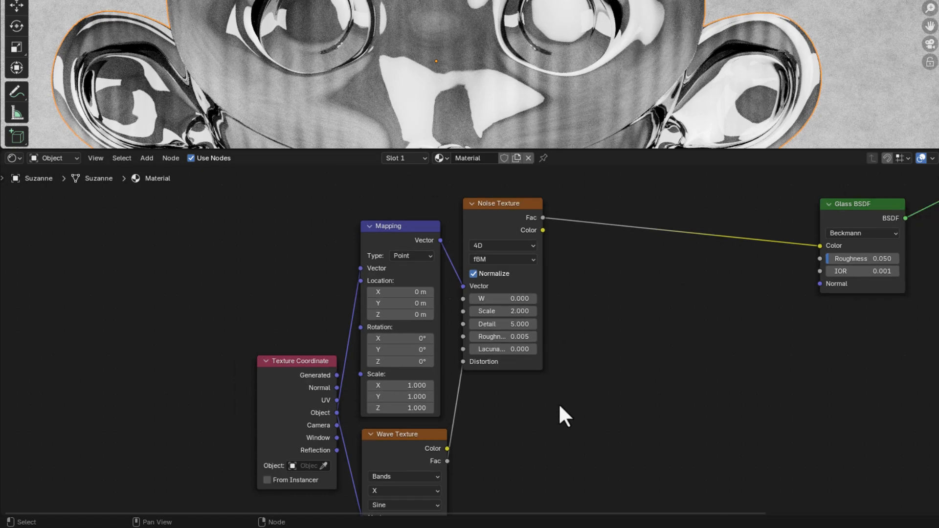
middle_drag(559, 403, 615, 322)
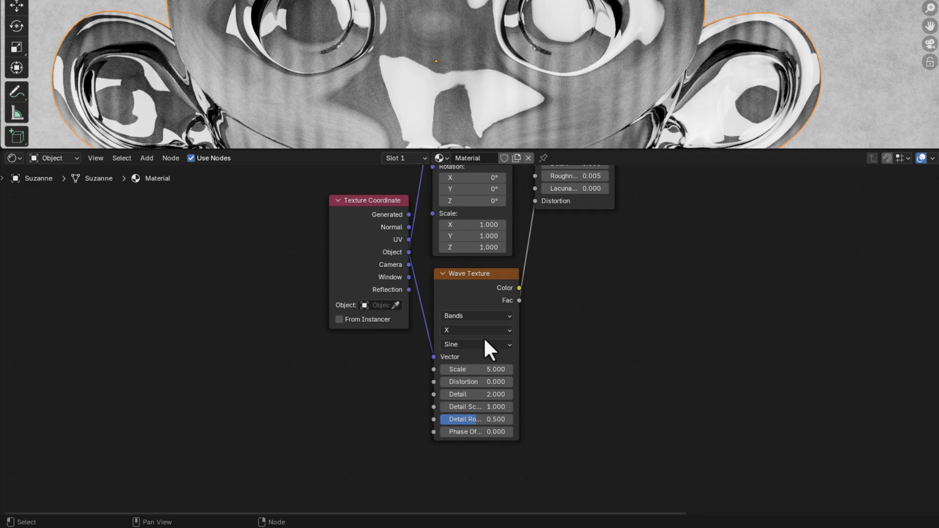
click(465, 317)
click(466, 350)
click(466, 332)
click(476, 396)
click(467, 344)
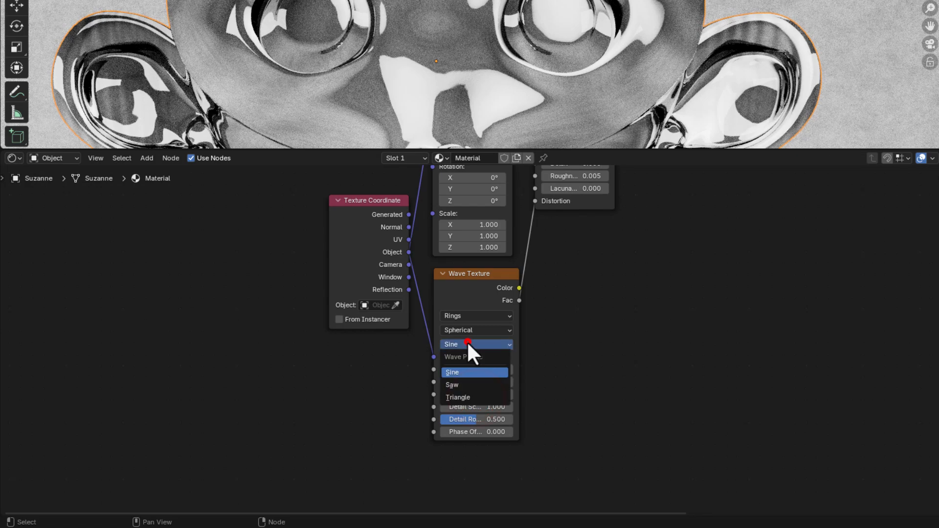
click(467, 387)
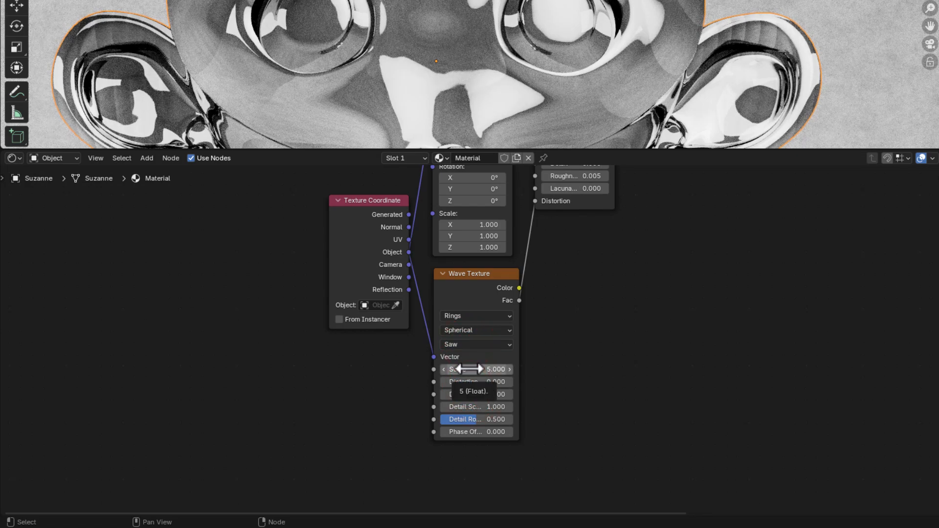
Set the Wave Texture's distortion to 50, detail to 10, detail scale to 1 and detail roughness to 0
click(468, 370)
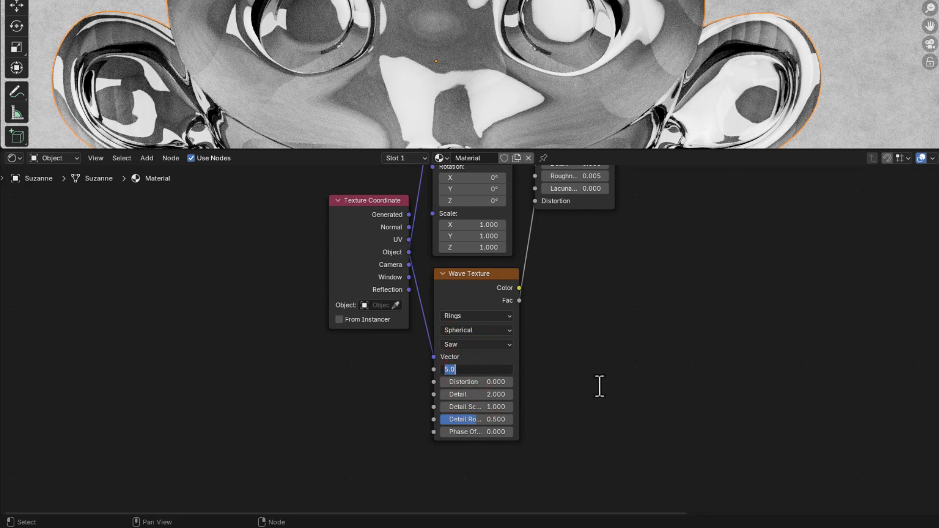
key(Tab)
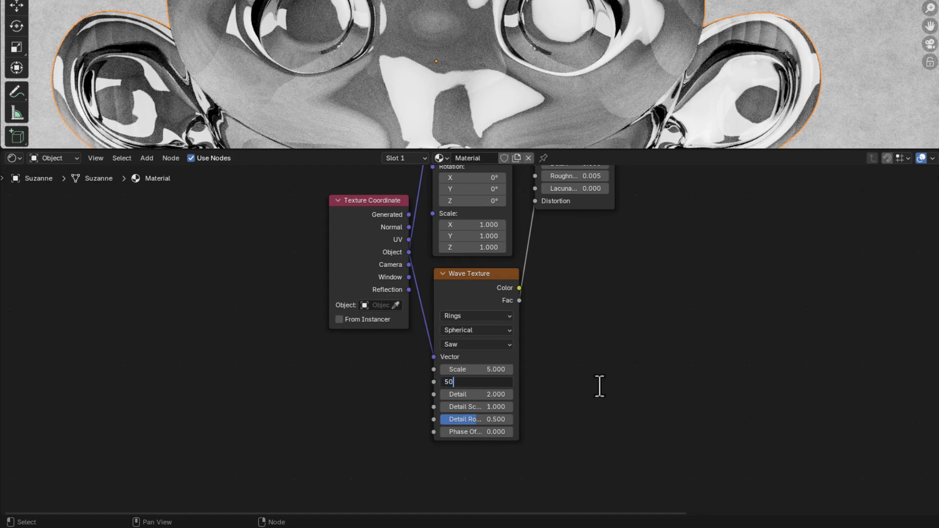
text(50)
key(Tab)
text(10)
key(Tab)
text(1)
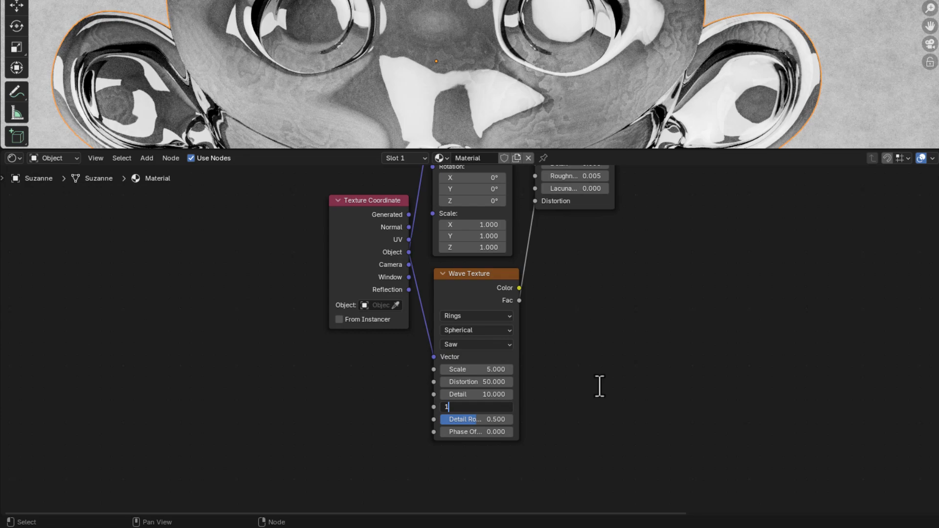
key(Tab)
text(0)
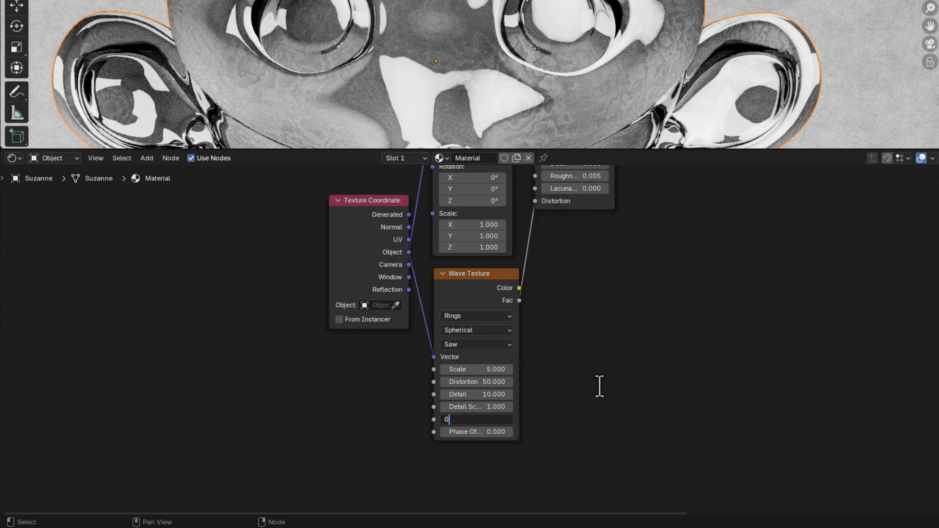
key(Return)
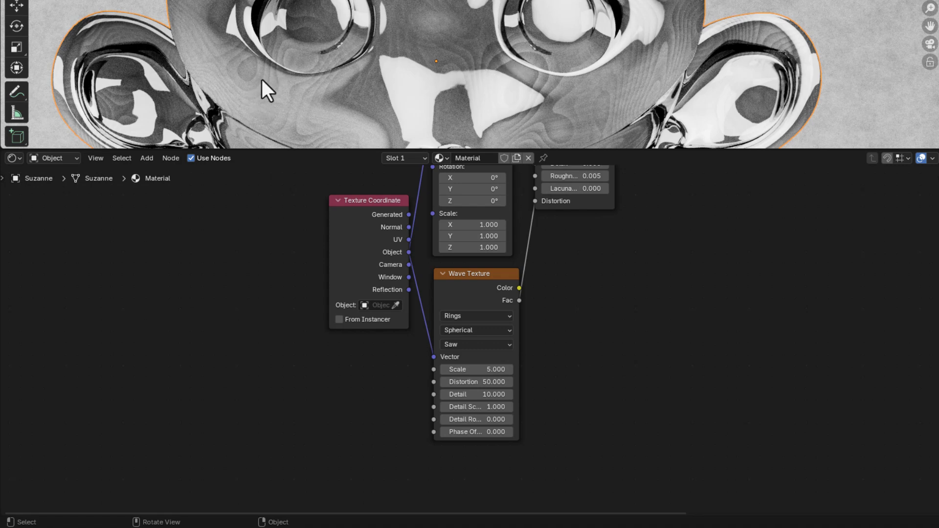
Insert a Color Ramp node on the link between the Noise Texture and the Glass BSDF
scroll(646, 293, down, 2)
middle_drag(647, 293, 519, 404)
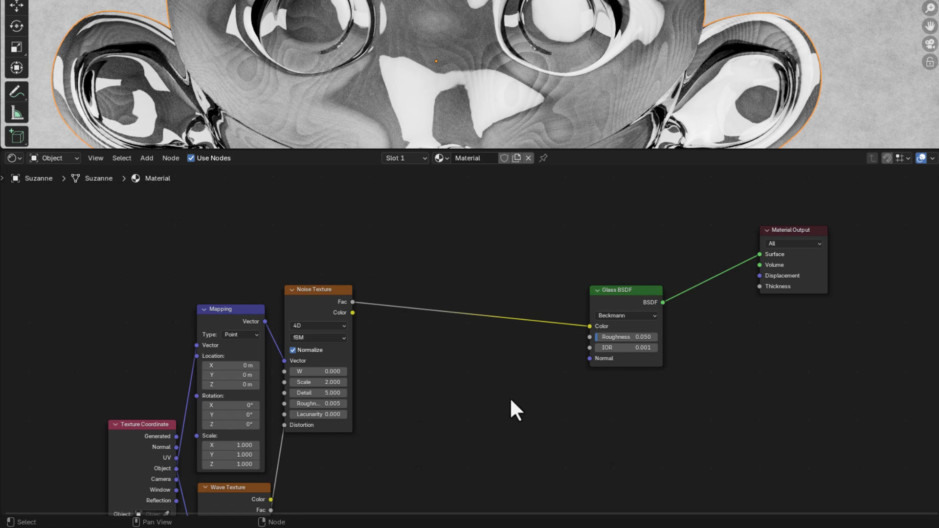
key(shift+a)
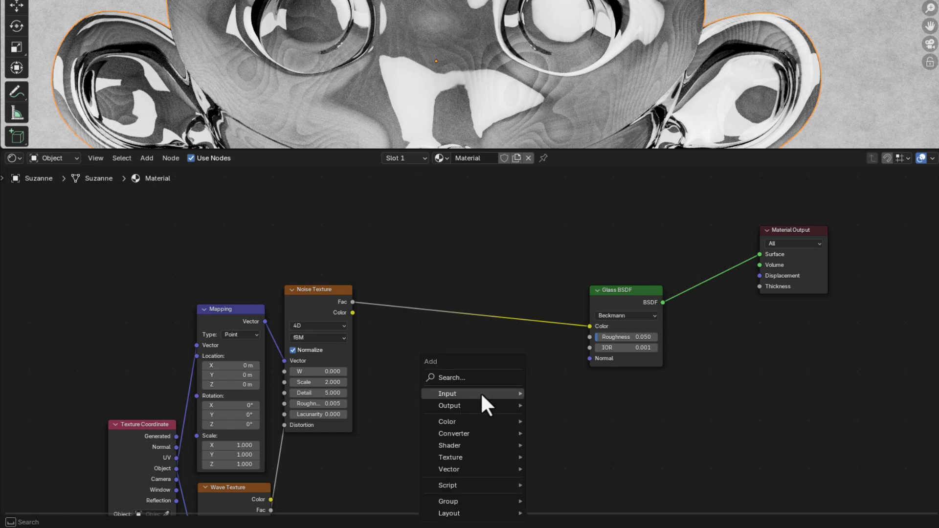
click(476, 379)
text(COL)
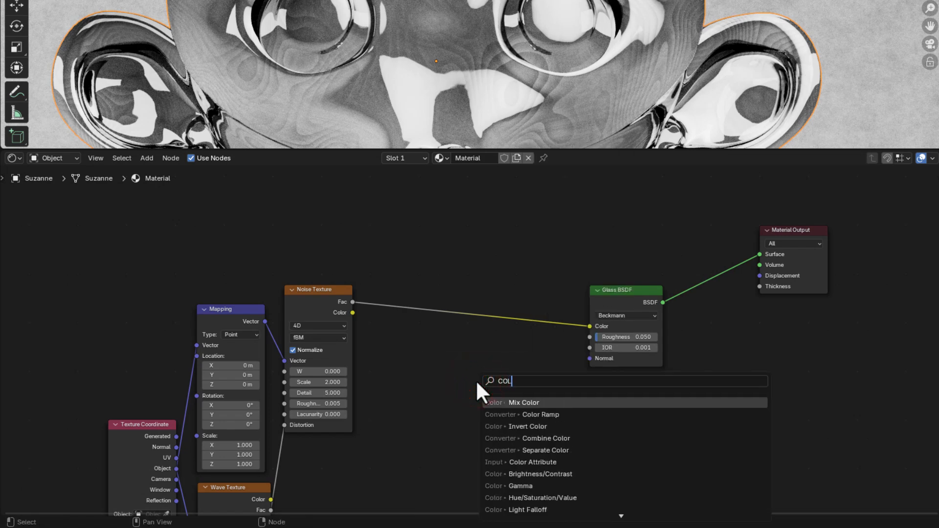
key(Down)
key(Return)
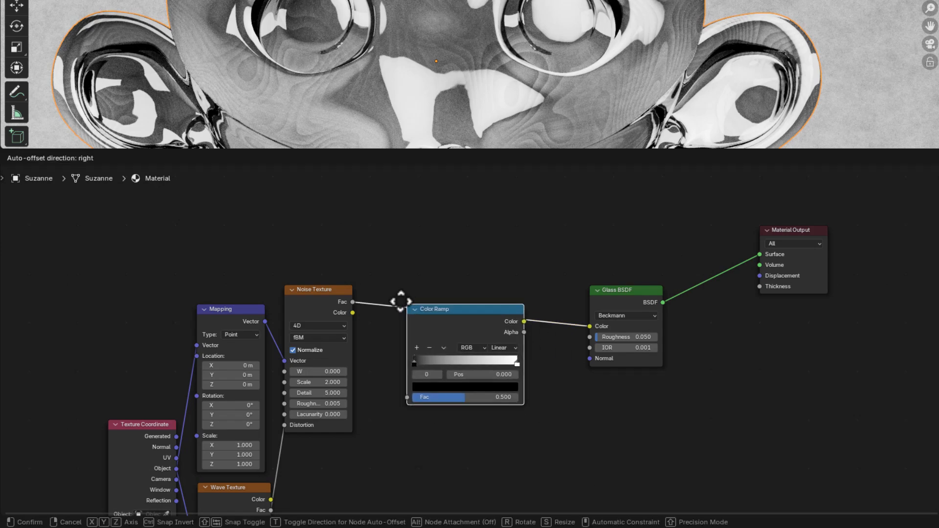
click(386, 284)
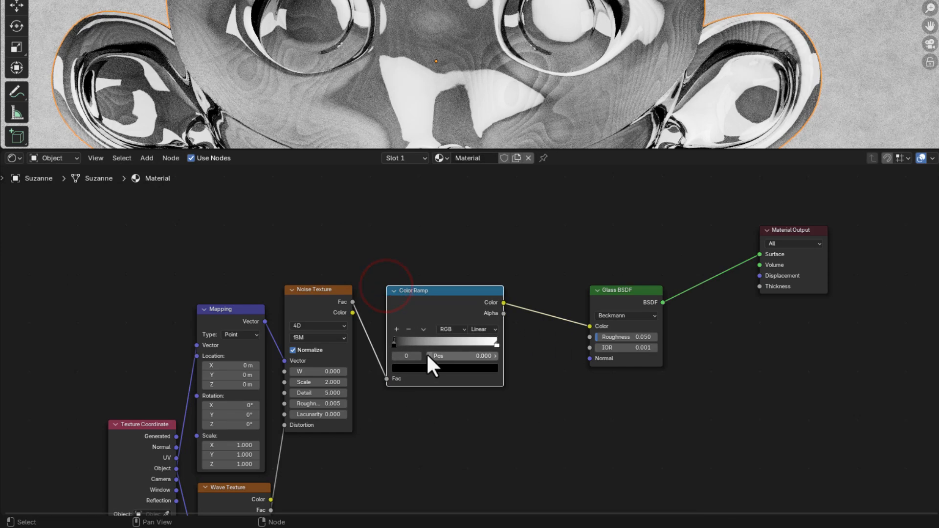
Set the Color Ramp's color mode to HSL and its interpolation to Counter-Clockwise
scroll(427, 353, up, 4)
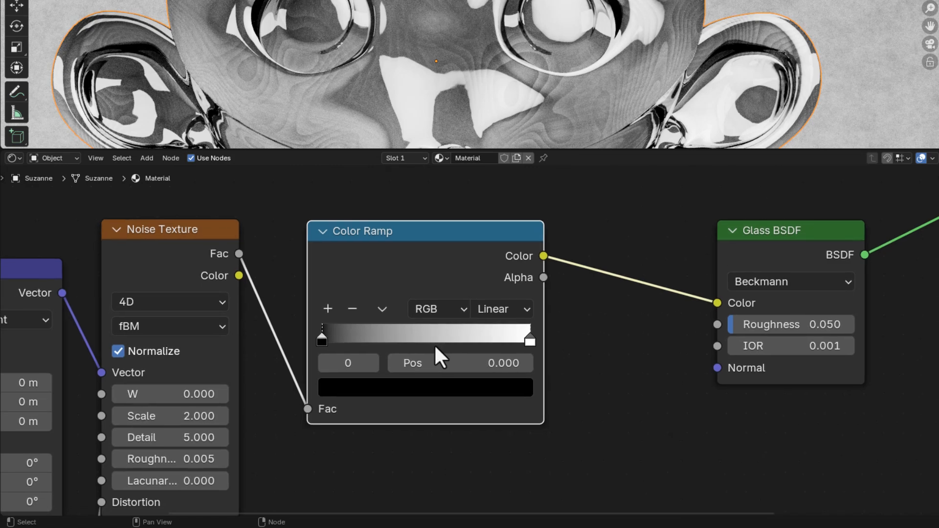
scroll(434, 345, up, 1)
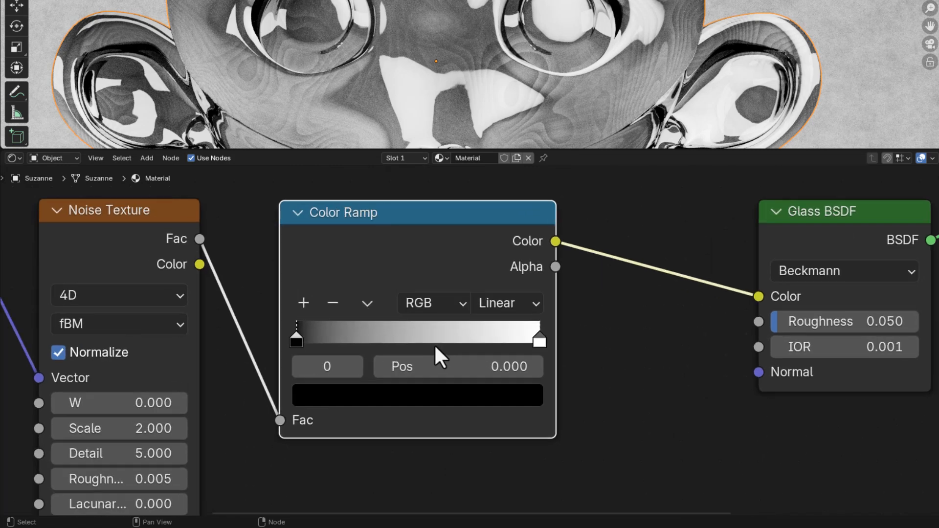
click(435, 302)
click(421, 412)
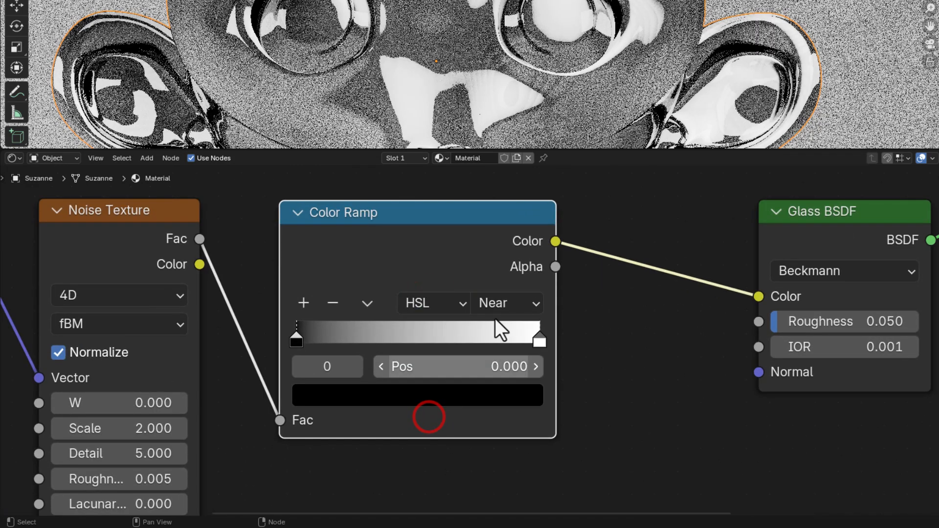
click(497, 302)
click(513, 435)
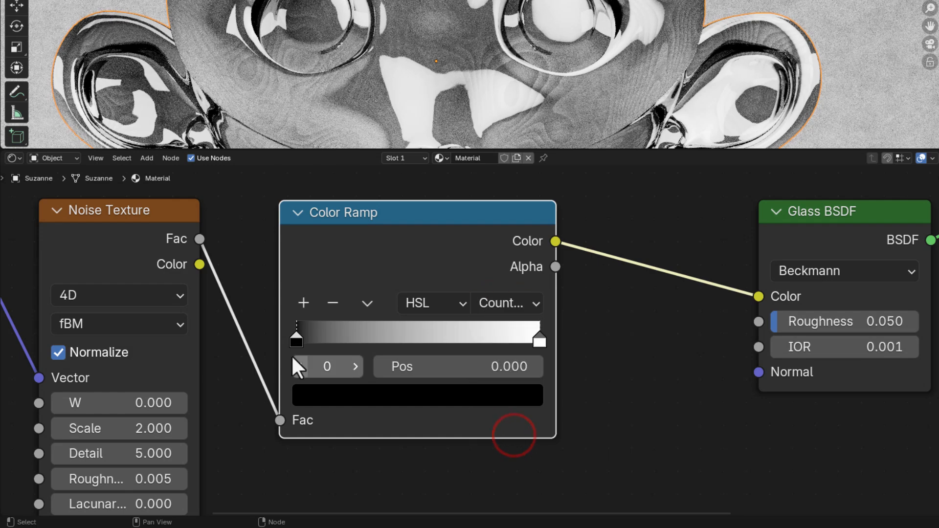
Set the value and saturation of the Color Ramp's first stop color to 1
click(295, 339)
click(327, 396)
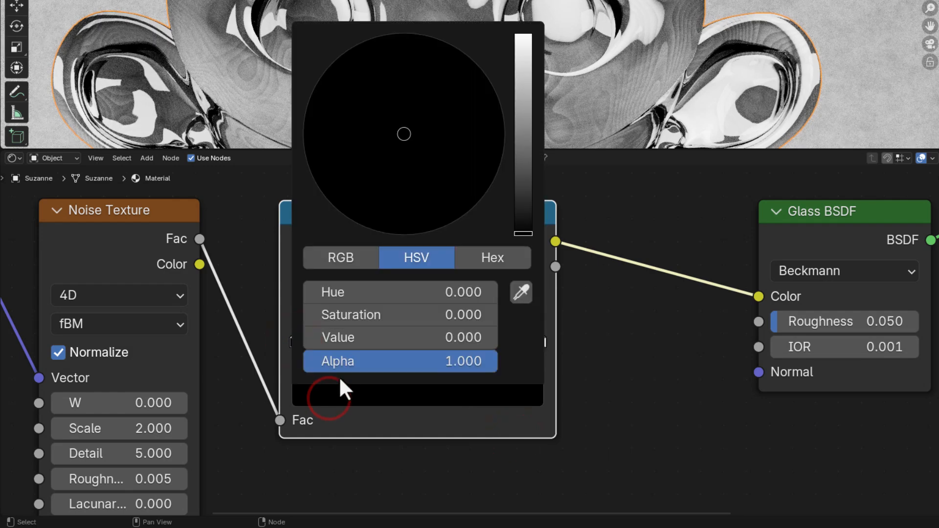
click(346, 338)
key(Home)
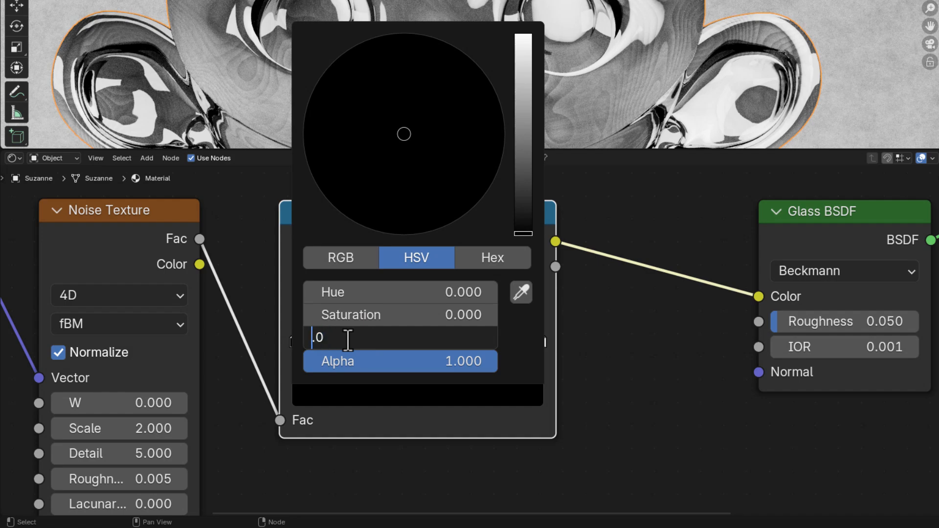
text(1)
key(Return)
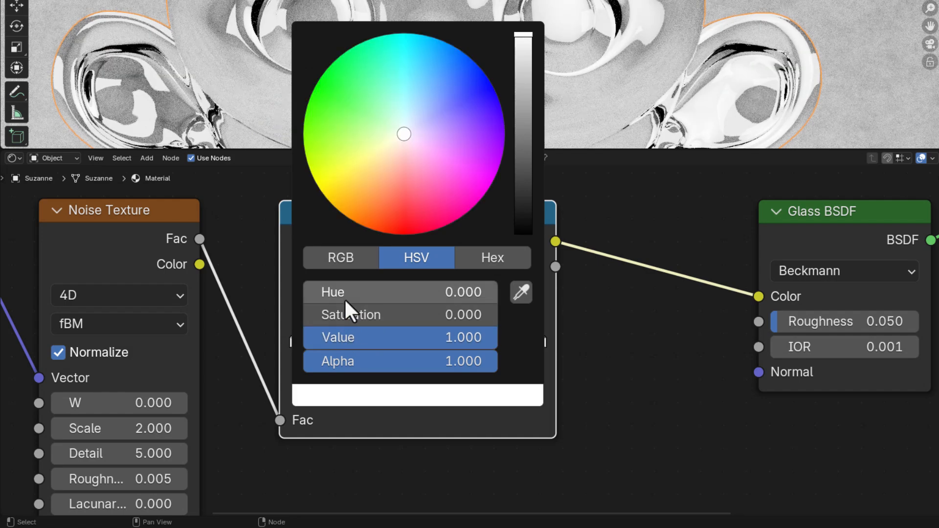
drag(343, 314, 497, 315)
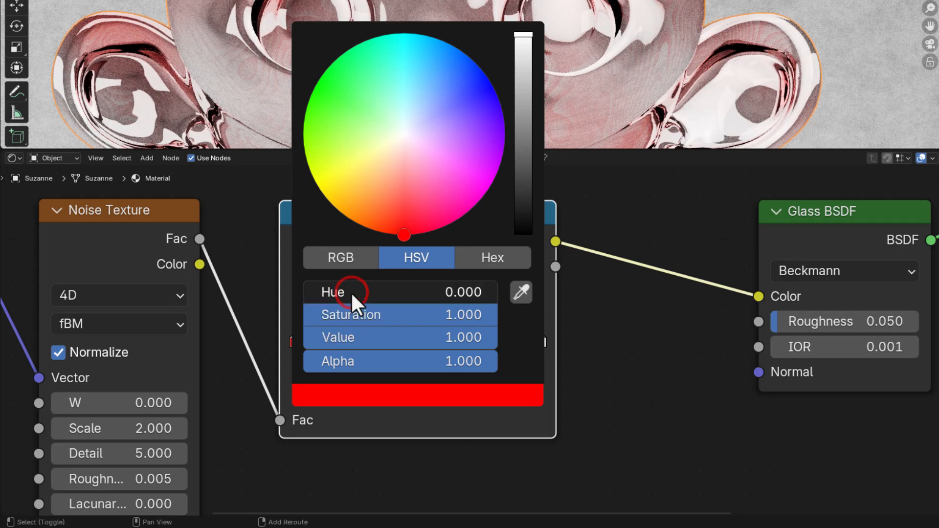
Set the hue of the Color Ramp's first stop color to 0.85
mouse_move(350, 291)
mouse_down()
mouse_move(487, 292)
mouse_move(446, 292)
mouse_move(476, 292)
mouse_move(469, 292)
mouse_up()
click(470, 291)
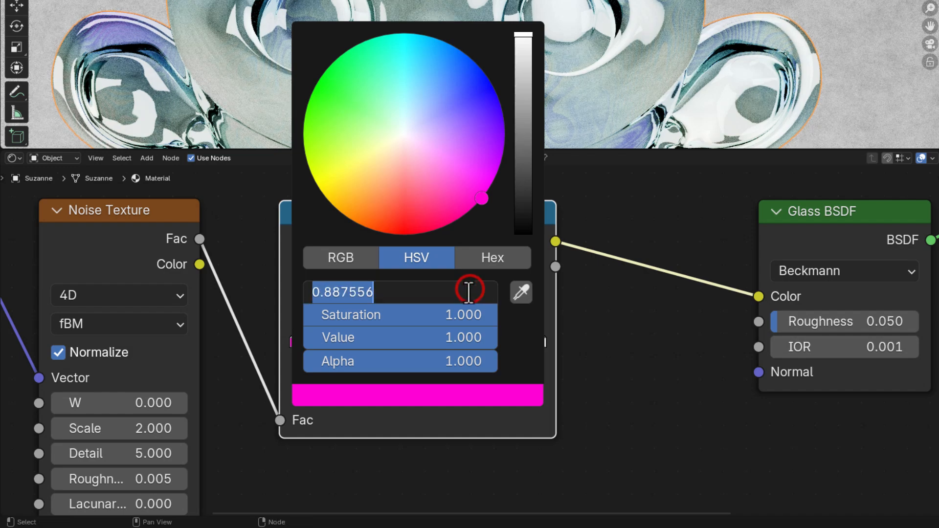
key(BackSpace)
text(0.85)
key(Return)
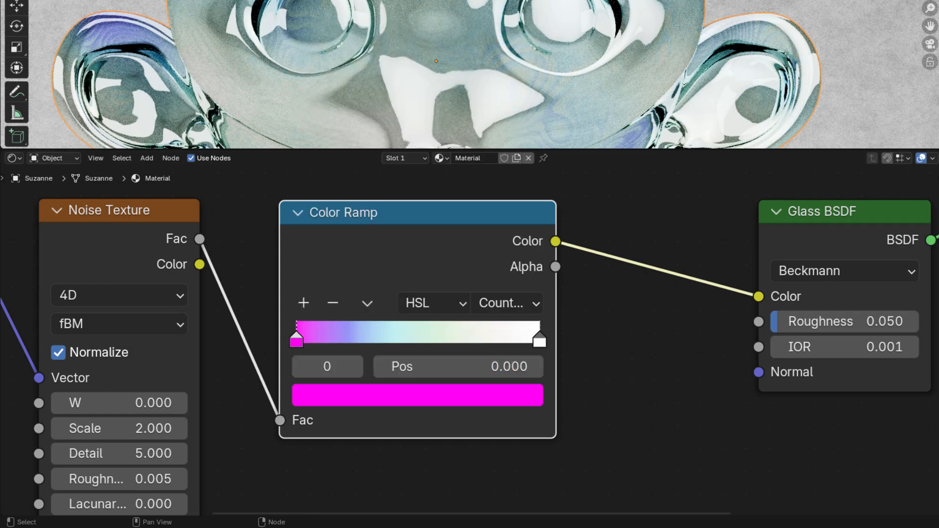
Give the Color Ramp's last stop color a hue of 0.83 and a saturation of 1
click(541, 337)
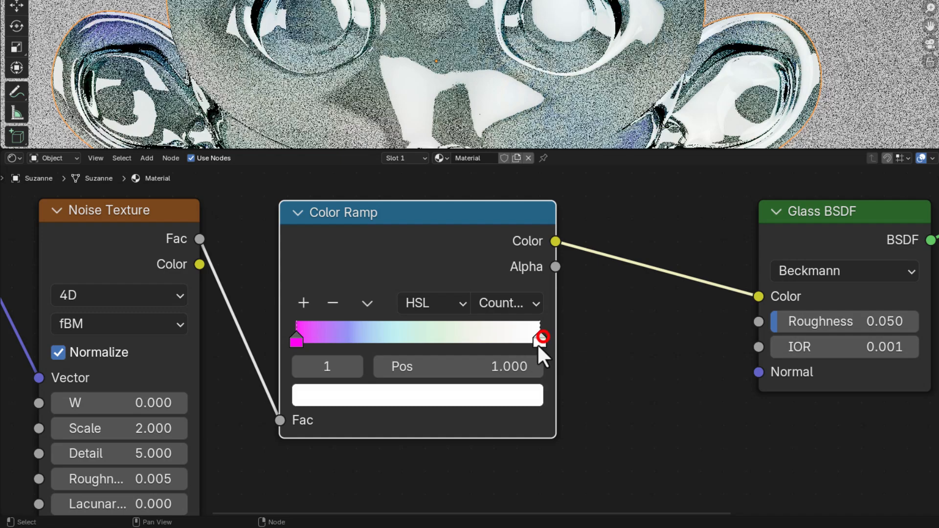
click(471, 397)
click(429, 294)
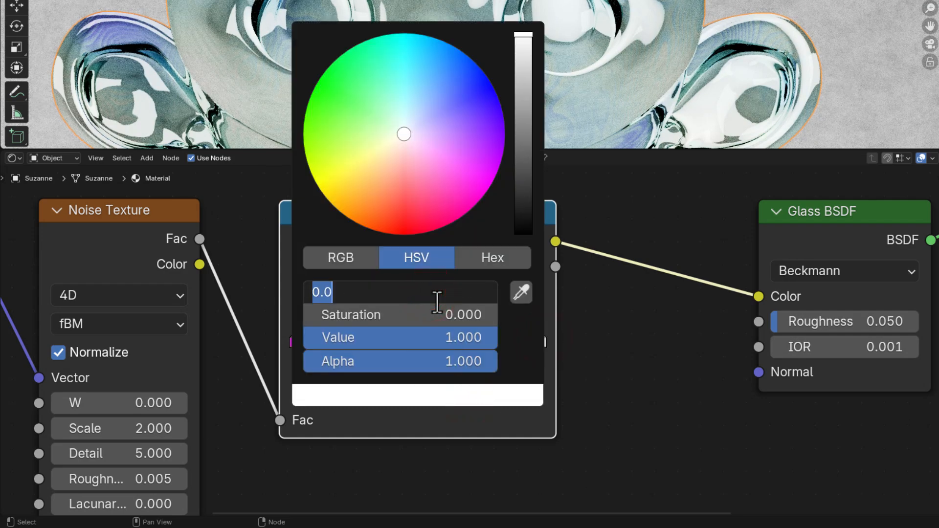
text(.83)
key(Tab)
text(1)
key(Return)
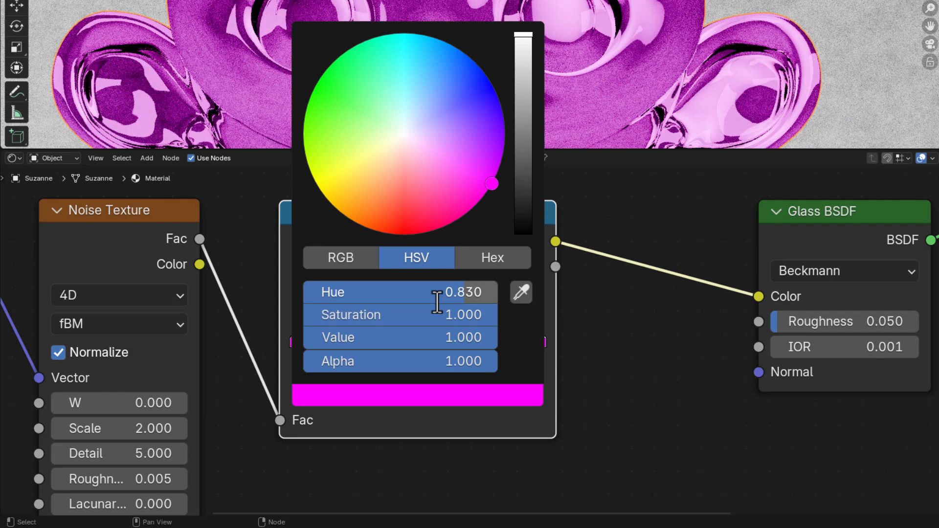
Change the Color Ramp's interpolation to Far and set the first stop's position to 0.15
click(489, 300)
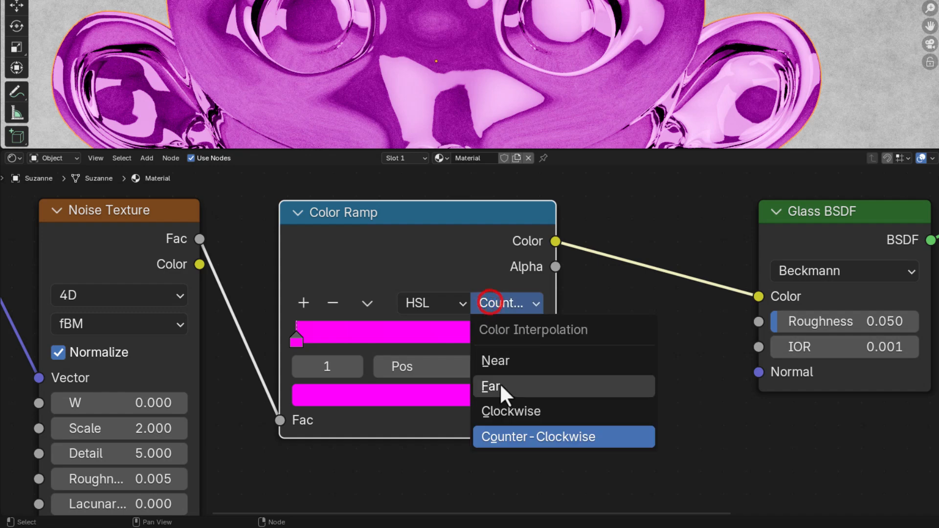
click(499, 383)
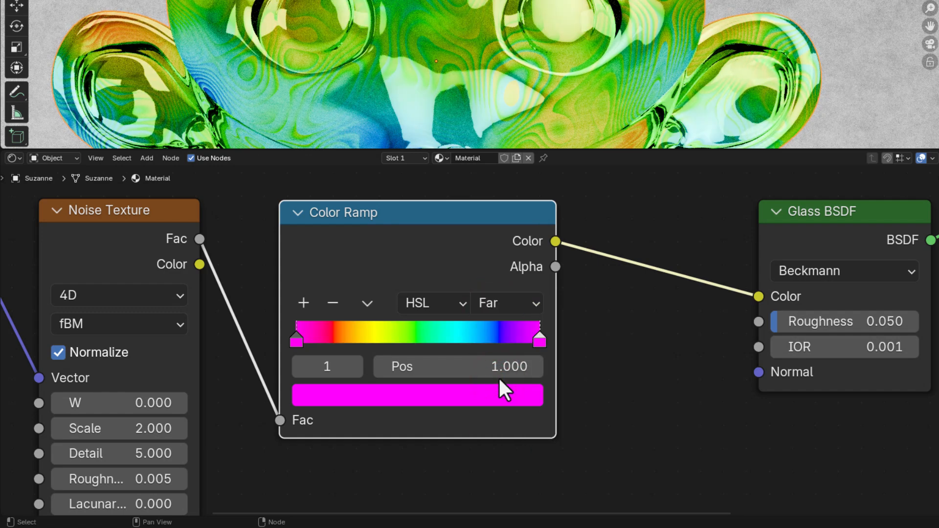
click(296, 339)
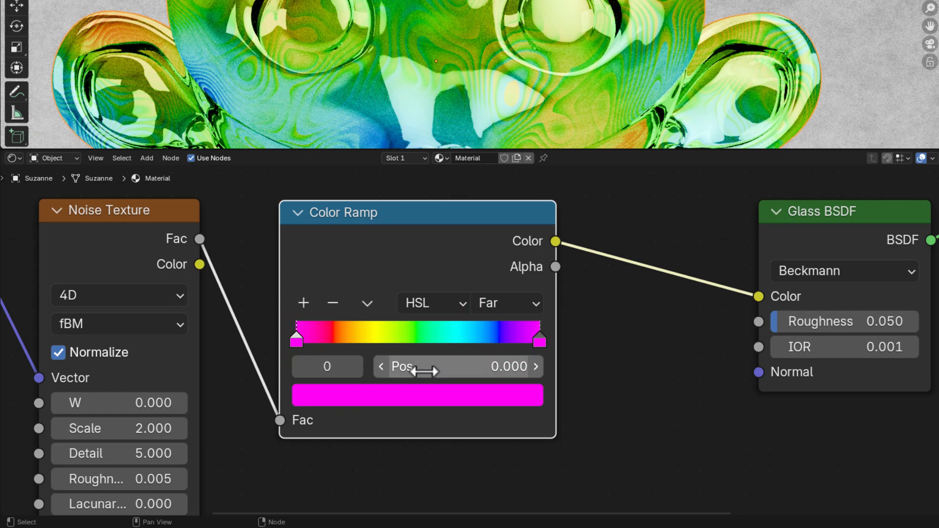
click(414, 365)
text(.15)
key(Return)
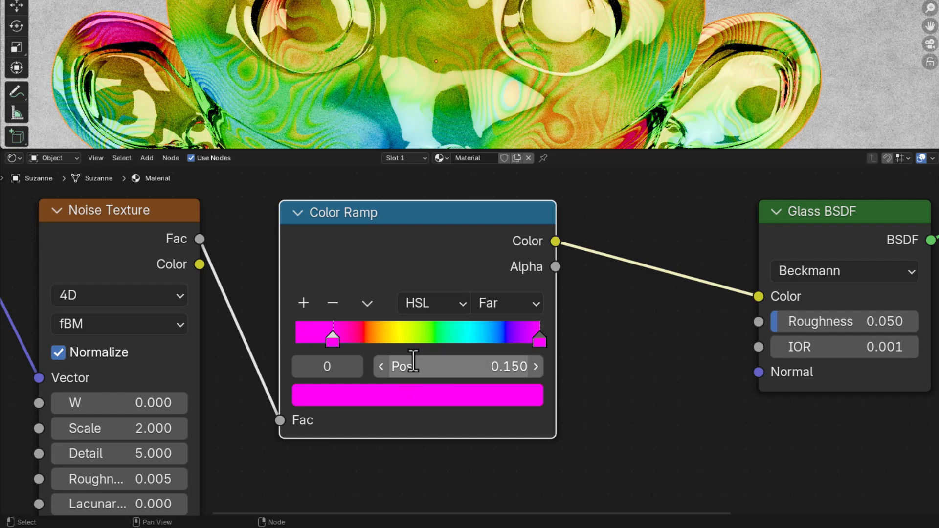
Set the position of the Color Ramp's last stop to 0.85
click(541, 341)
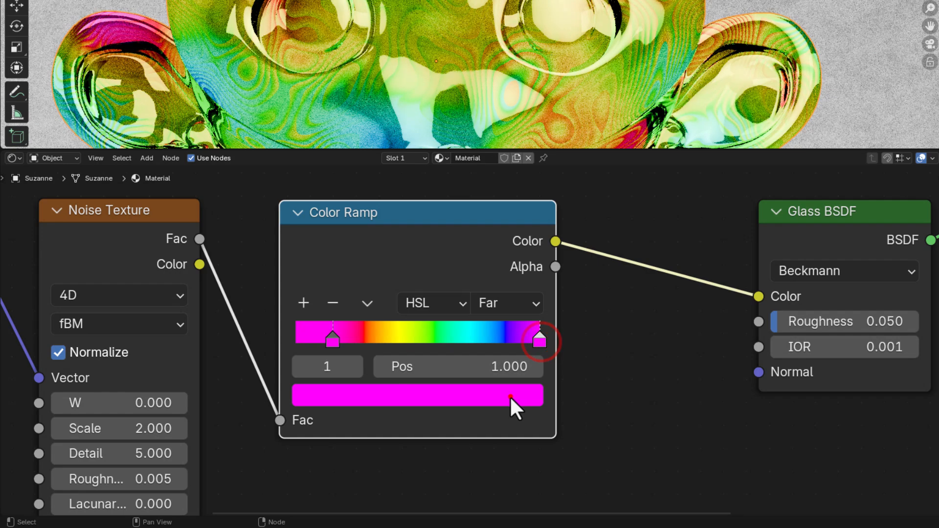
click(509, 395)
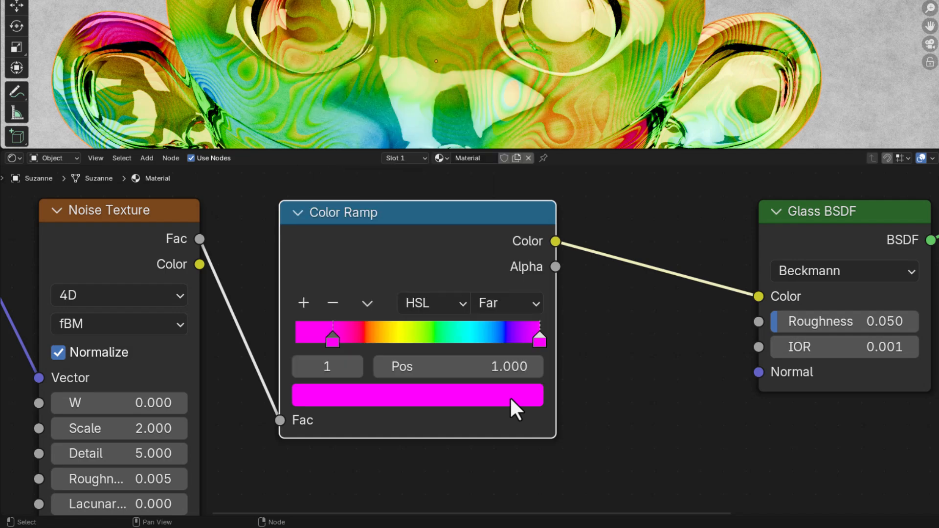
click(469, 362)
text(.15)
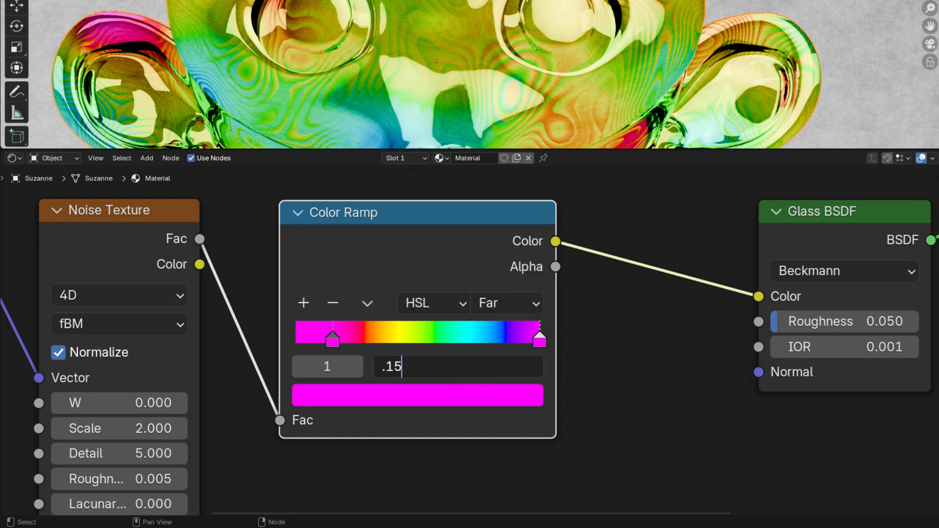
key(BackSpace)
key(BackSpace)
text(85)
key(Return)
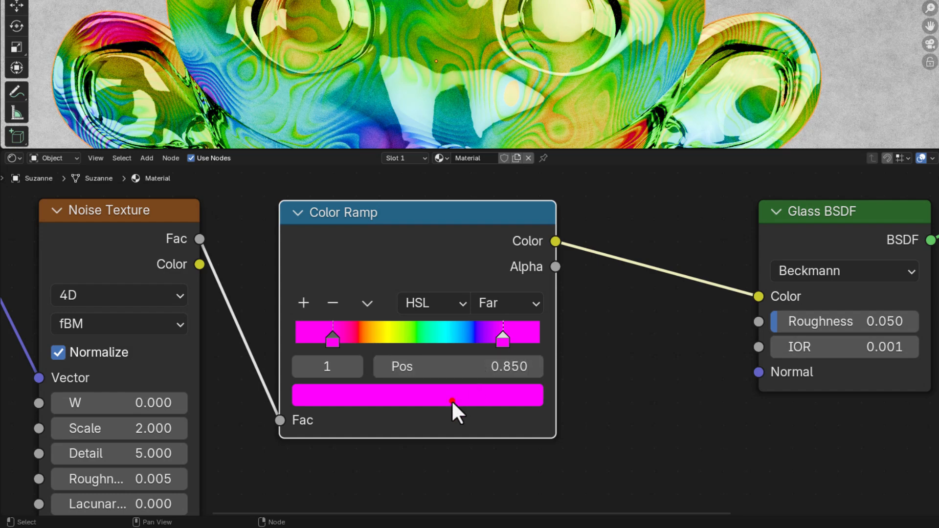
Try a saturation of 0.5 on the Color Ramp's last stop color, and raise it to 0.65
click(450, 400)
click(427, 318)
text(.)
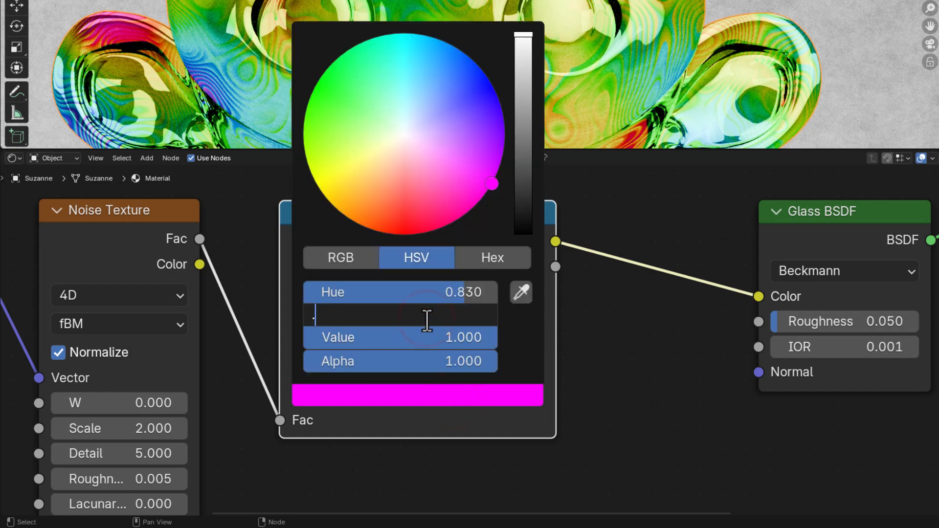
text(5)
key(Return)
click(426, 318)
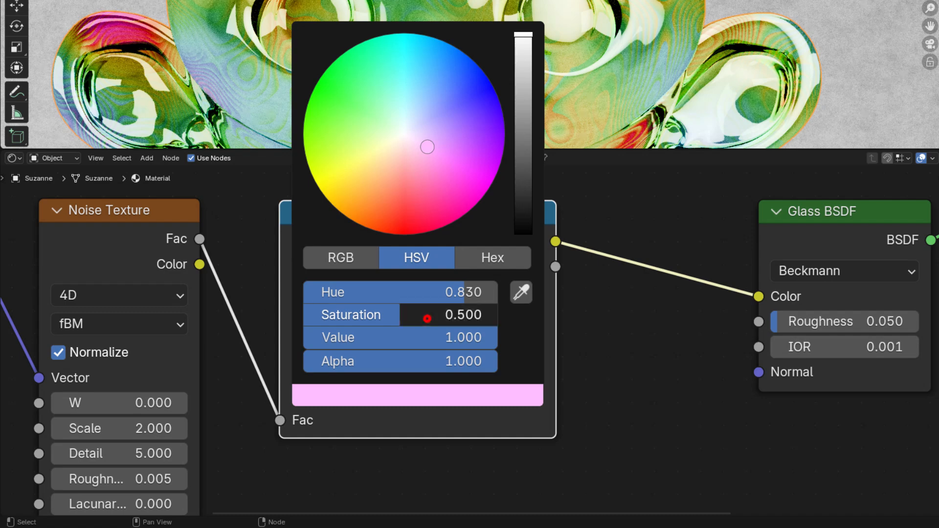
text(.65)
key(Return)
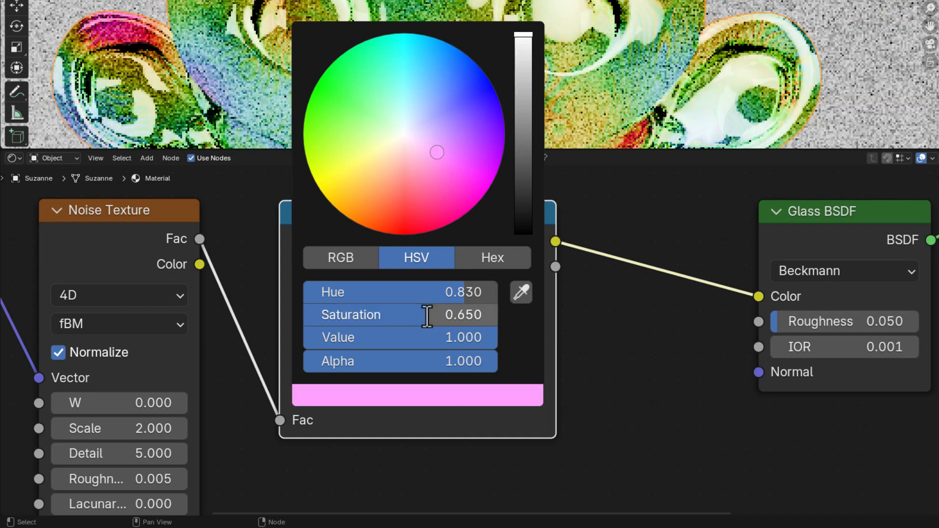
Set the saturation of the Color Ramp's first stop color to 0.65
click(332, 339)
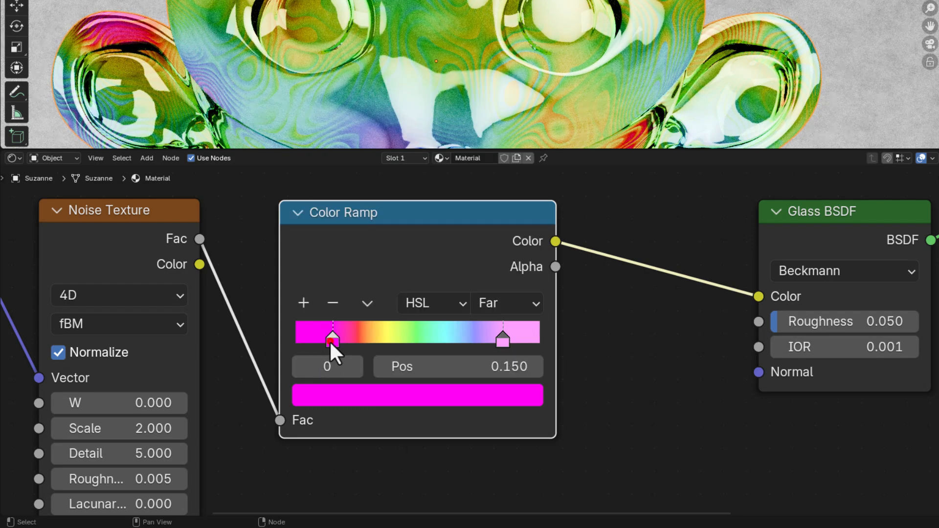
click(341, 389)
click(402, 316)
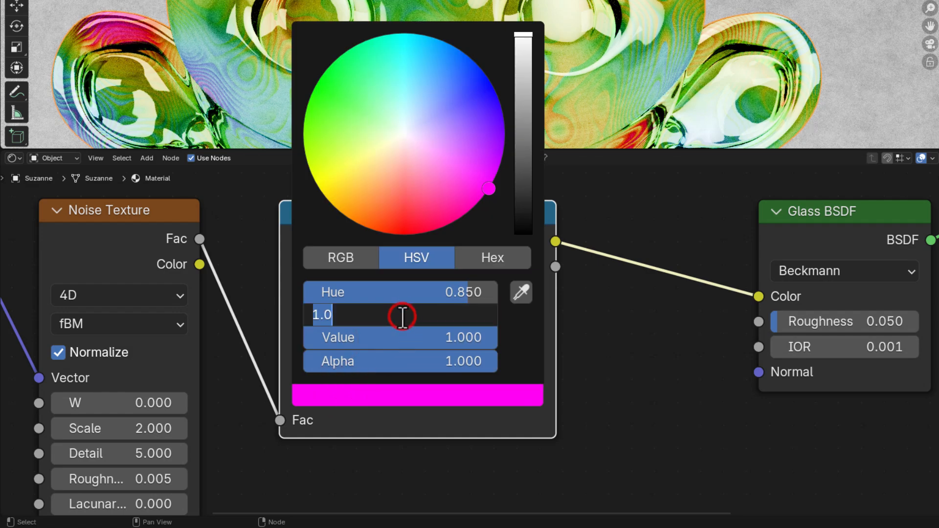
key(BackSpace)
text(.65)
key(Return)
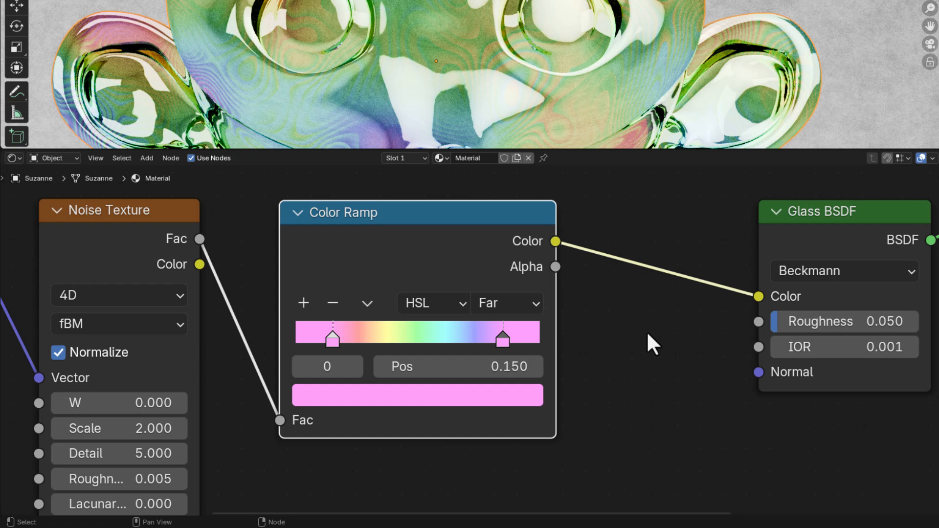
Insert a Hue/Saturation/Value node on the link between the Color Ramp and the Glass BSDF
click(647, 334)
key(shift+a)
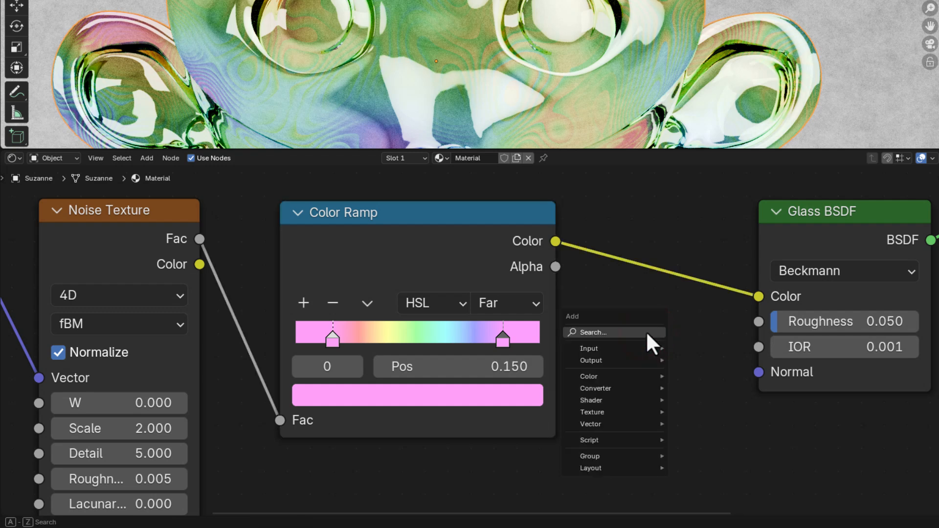
text(hue)
key(Return)
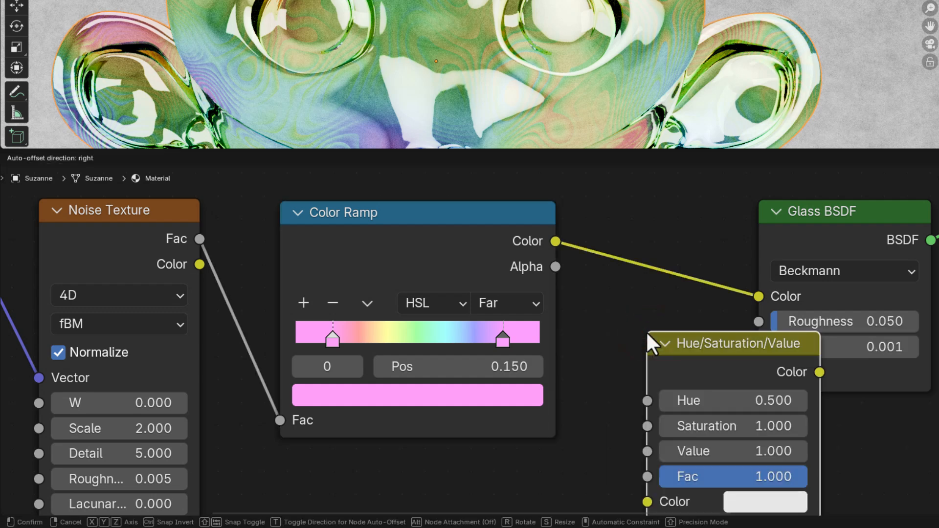
click(582, 207)
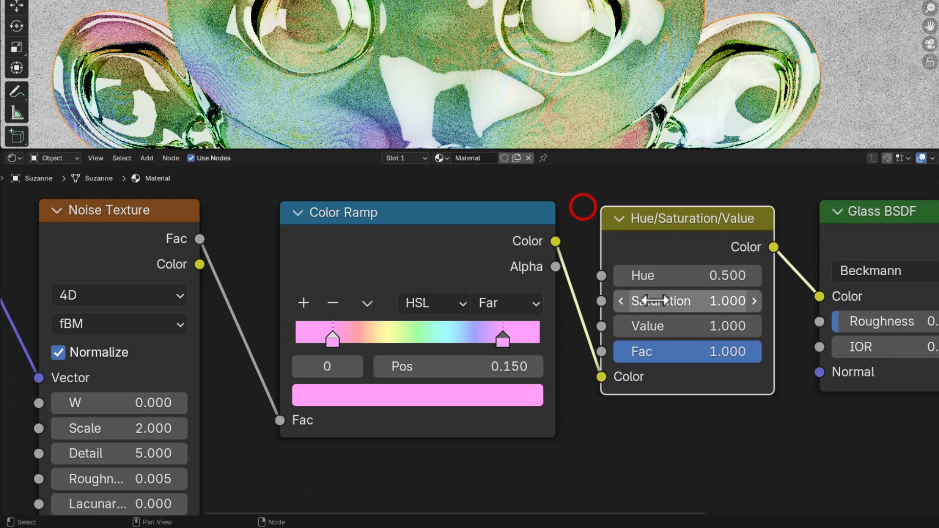
Set the Hue/Saturation/Value node's saturation to 1.25
click(661, 300)
text(1.25)
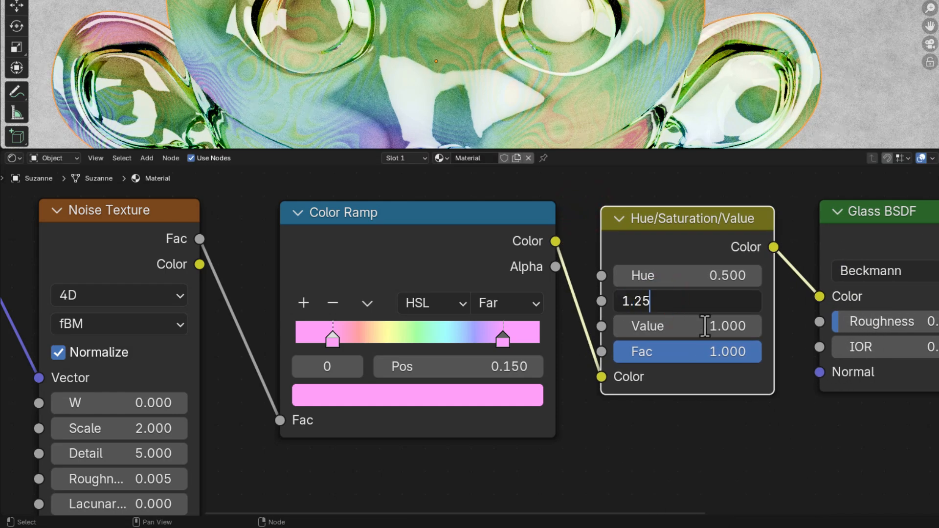
key(Return)
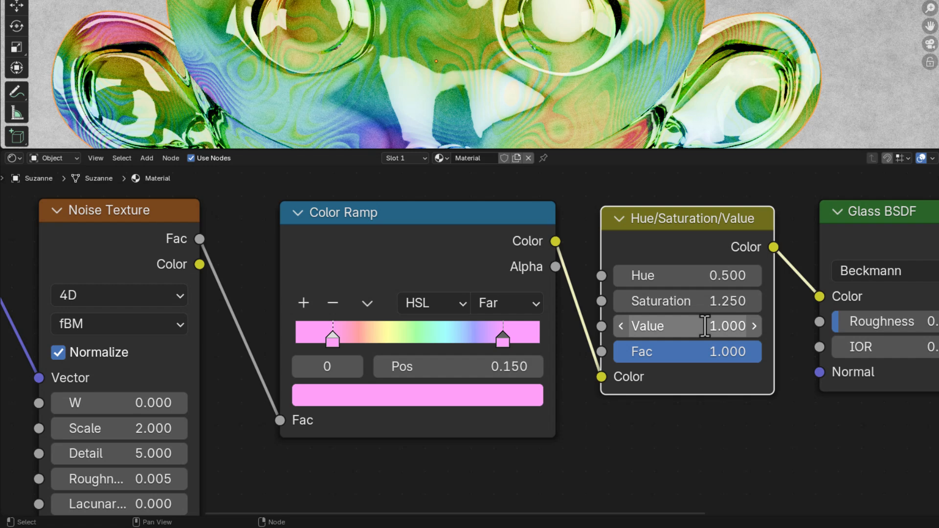
Reduce the saturation of the Color Ramp's first stop color to 0.5
click(328, 342)
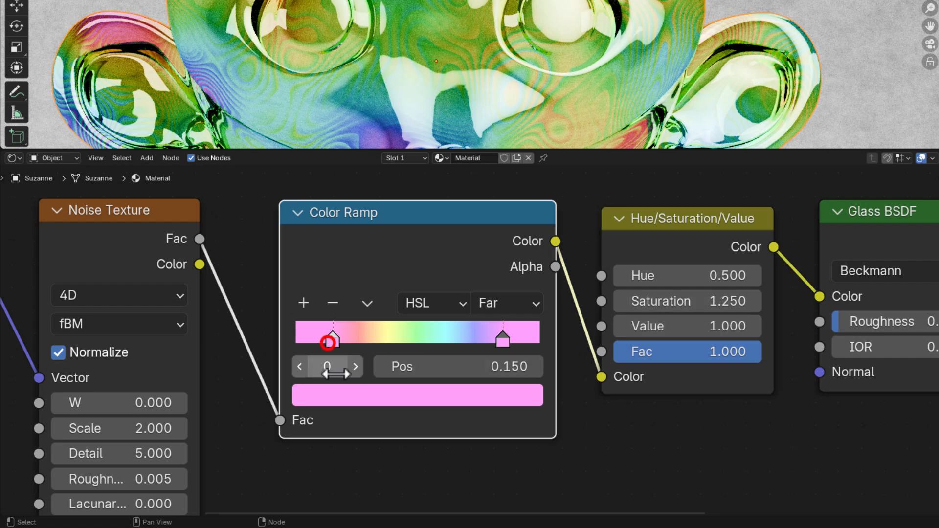
click(341, 396)
click(380, 318)
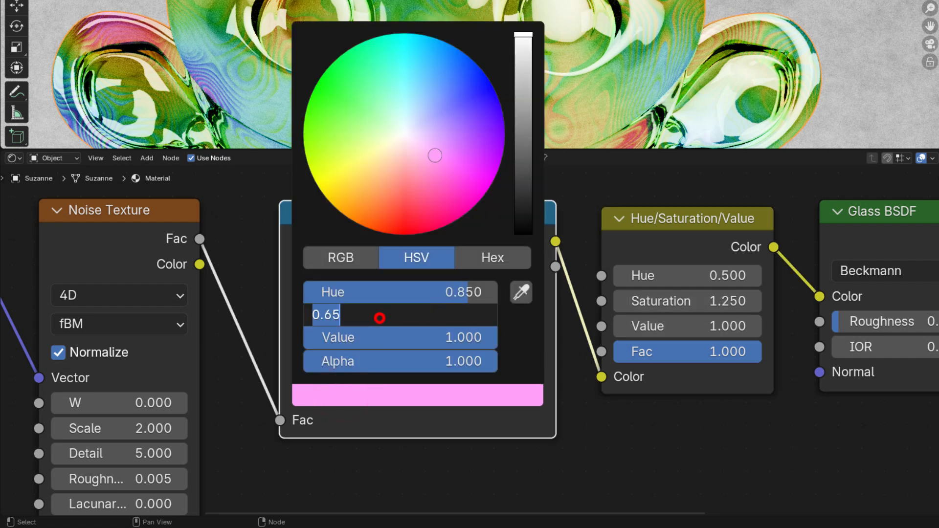
text(.5)
key(Return)
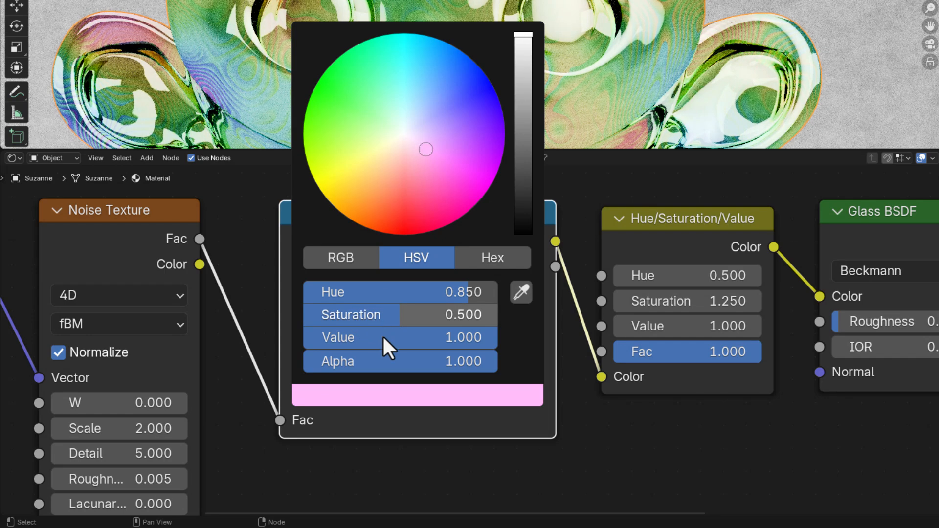
Reduce the saturation of the Color Ramp's last stop color to 0.5
click(501, 338)
click(493, 394)
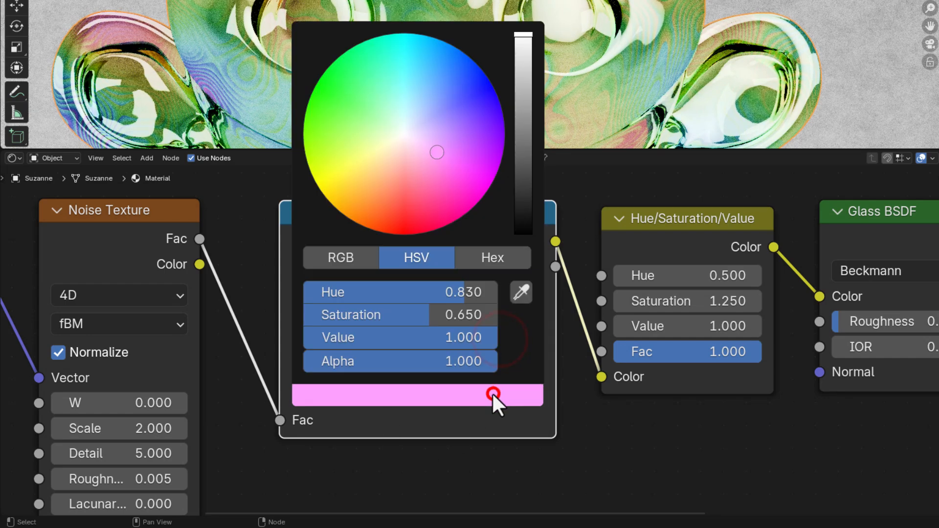
click(439, 314)
text(.5)
key(Return)
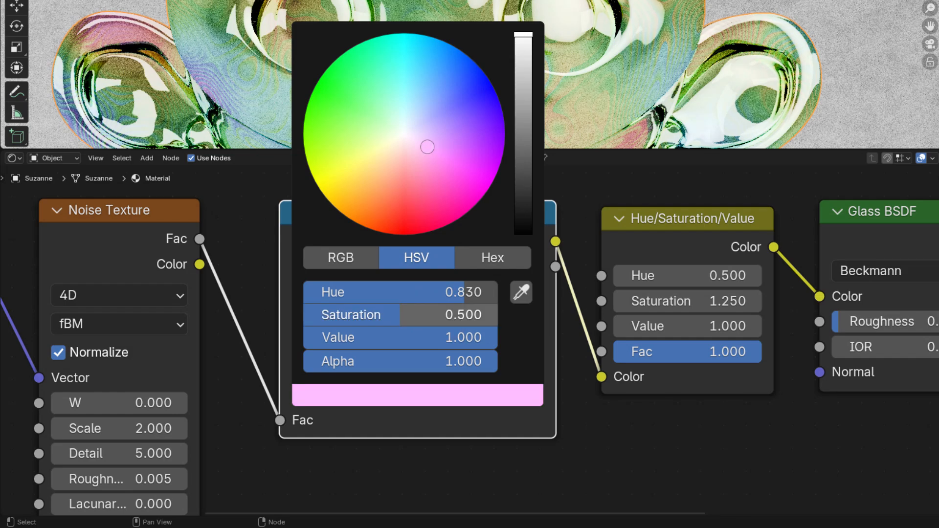
scroll(643, 442, down, 3)
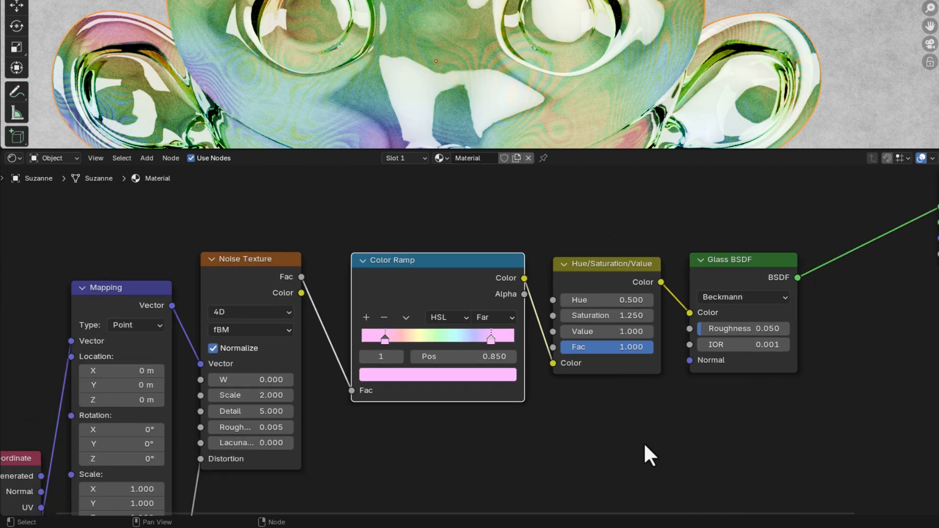
scroll(644, 442, down, 3)
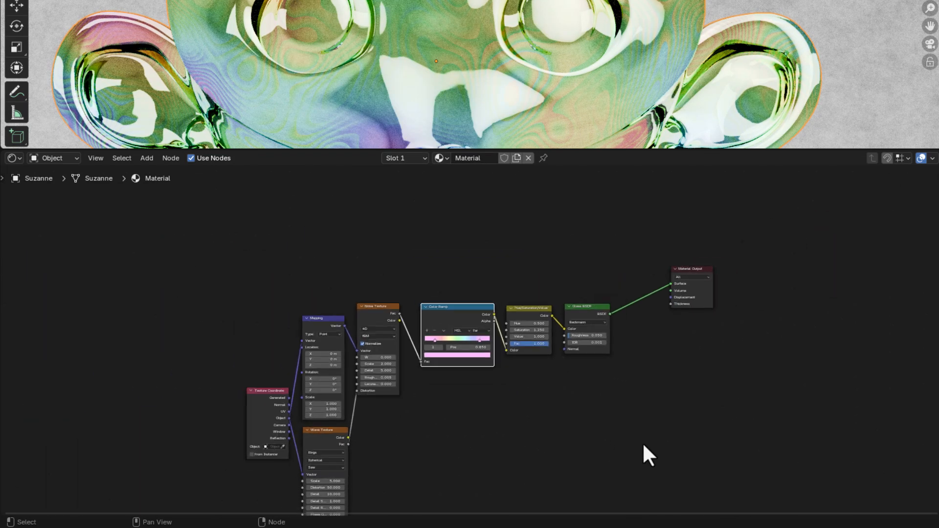
Align the Mapping, Noise Texture, Color Ramp, Hue/Saturation/Value and Glass BSDF nodes in one horizontal row
middle_drag(638, 432, 628, 413)
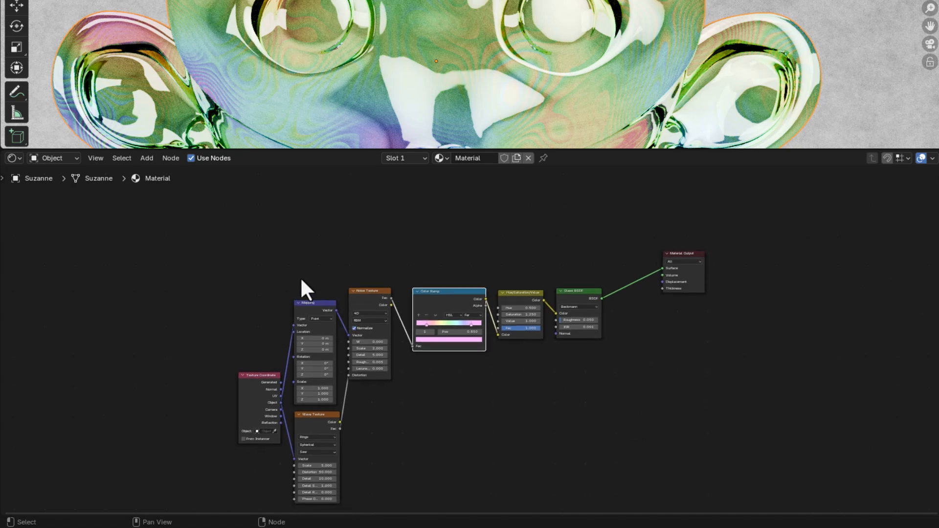
drag(300, 275, 569, 352)
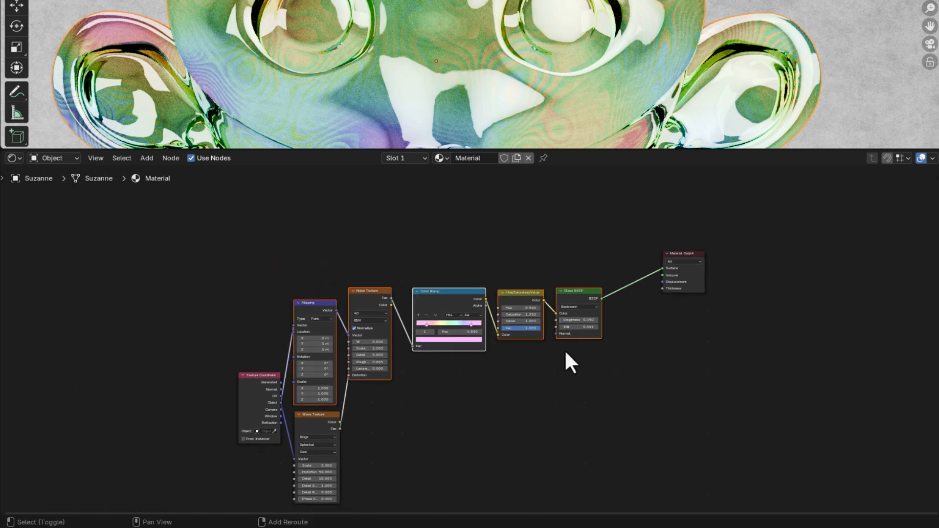
key(s)
key(y)
key(0)
key(Return)
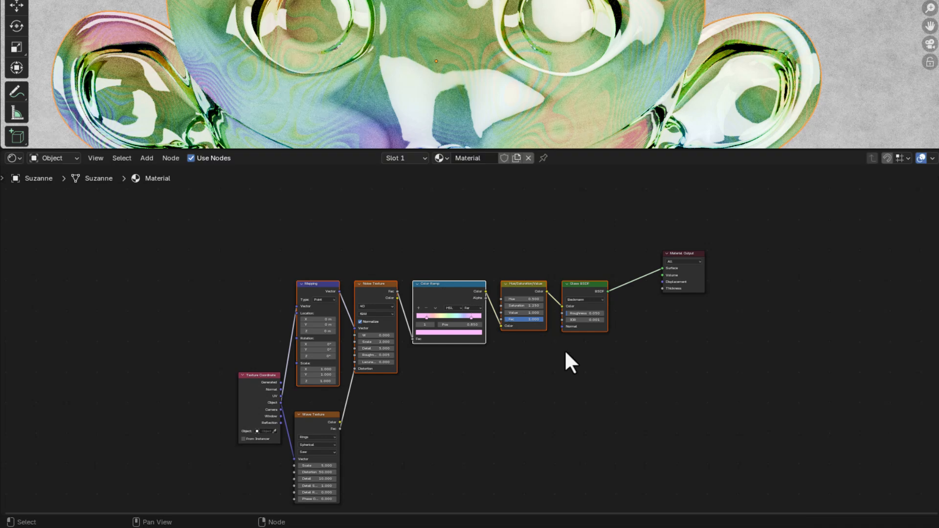
Select the Wave Texture and Mapping nodes together
click(317, 415)
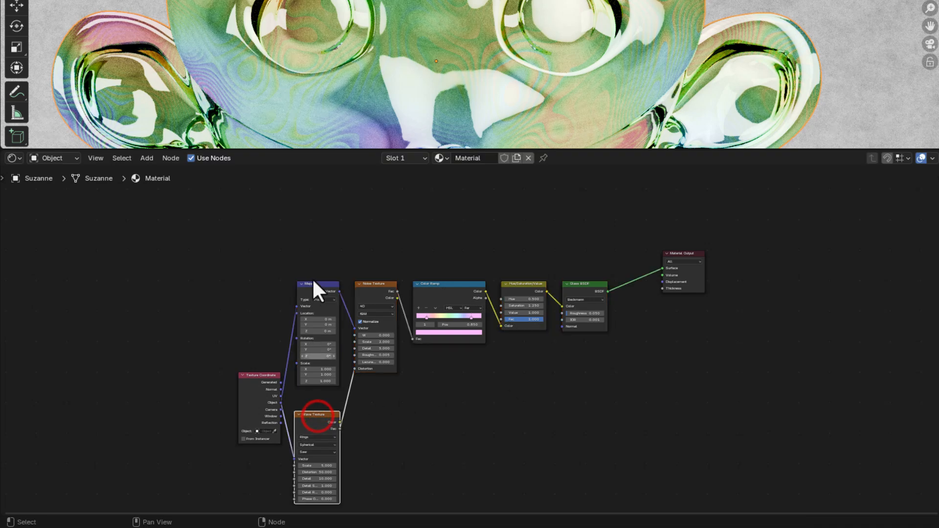
drag(311, 268, 327, 441)
key(s)
key(0)
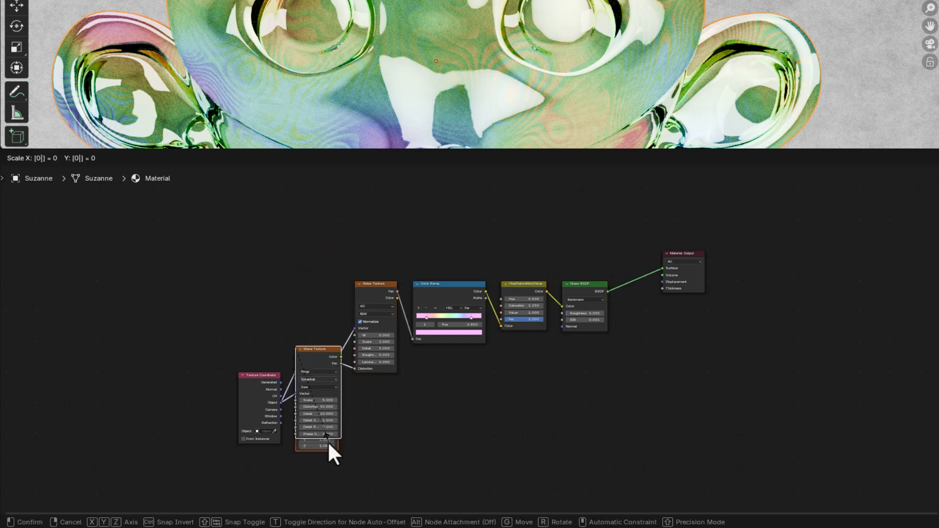
key(Escape)
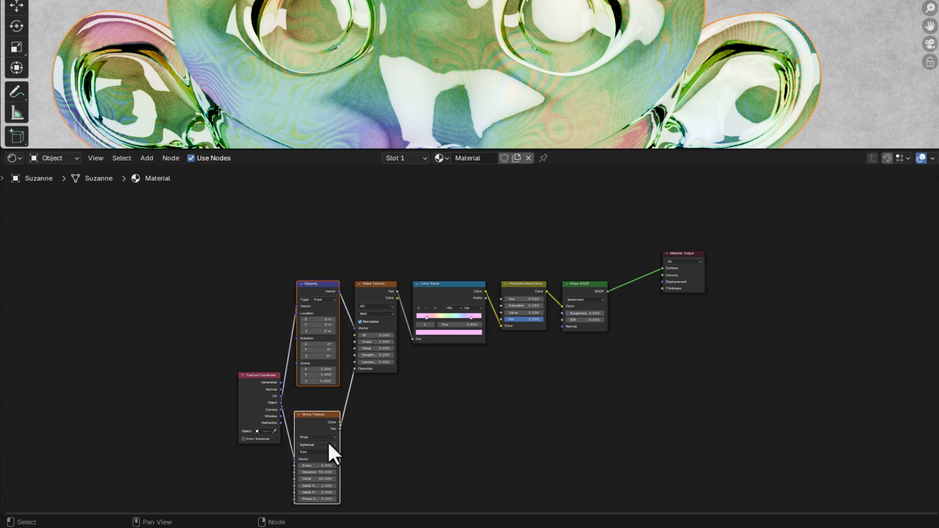
key(s)
key(0)
key(Escape)
Align the selected Mapping and Wave Texture nodes in one vertical column by scaling them to 0 along X
key(s)
key(x)
key(0)
key(Return)
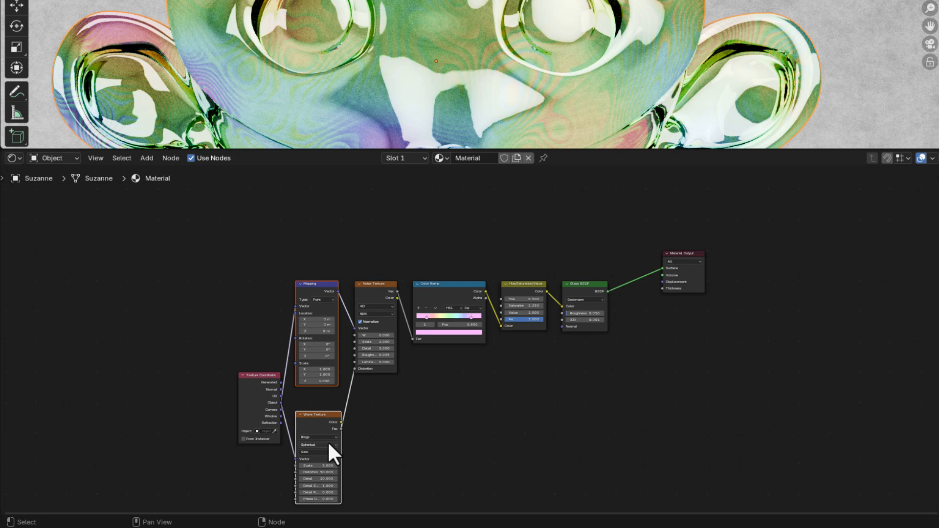
Move the Wave Texture node straight up along Y so it sits just below the Mapping node
click(314, 417)
key(g)
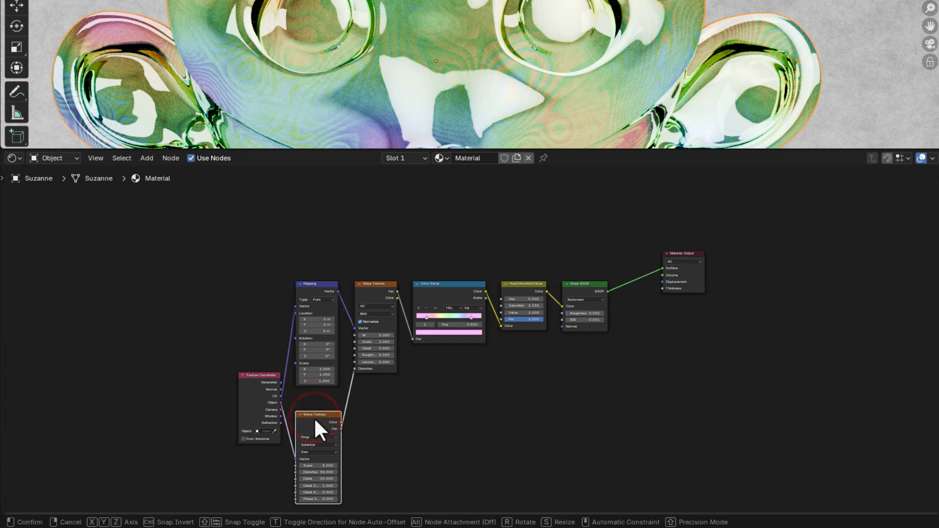
key(y)
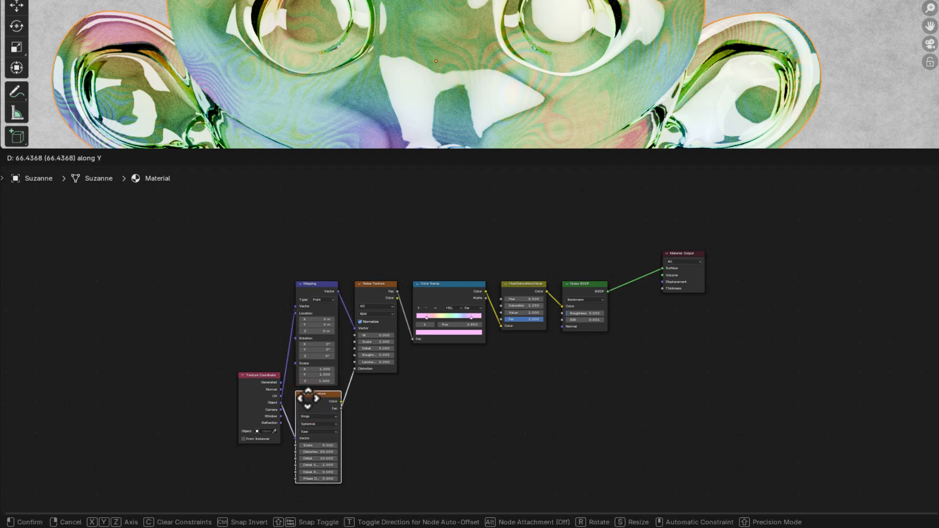
click(308, 399)
click(422, 418)
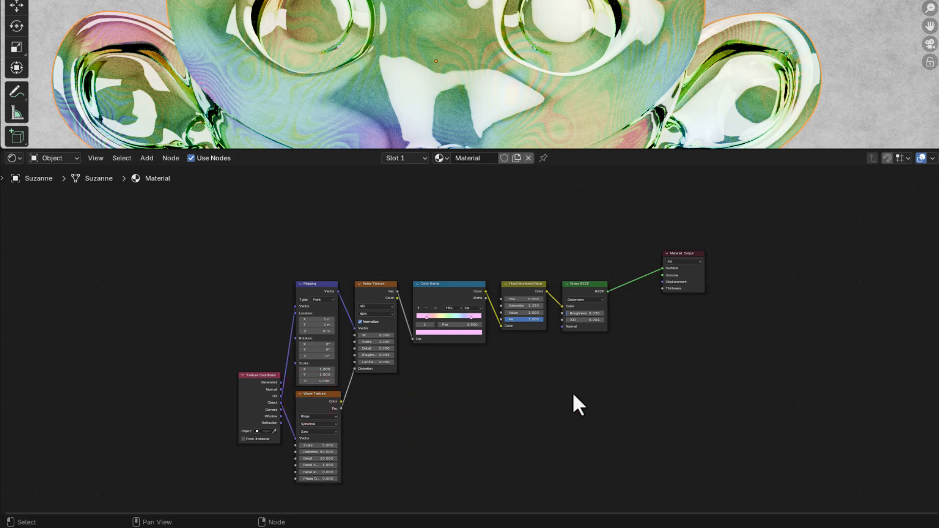
Move the Material Output node farther up and away from the Glass BSDF to make room between them
scroll(574, 394, up, 2)
drag(718, 247, 830, 200)
click(712, 338)
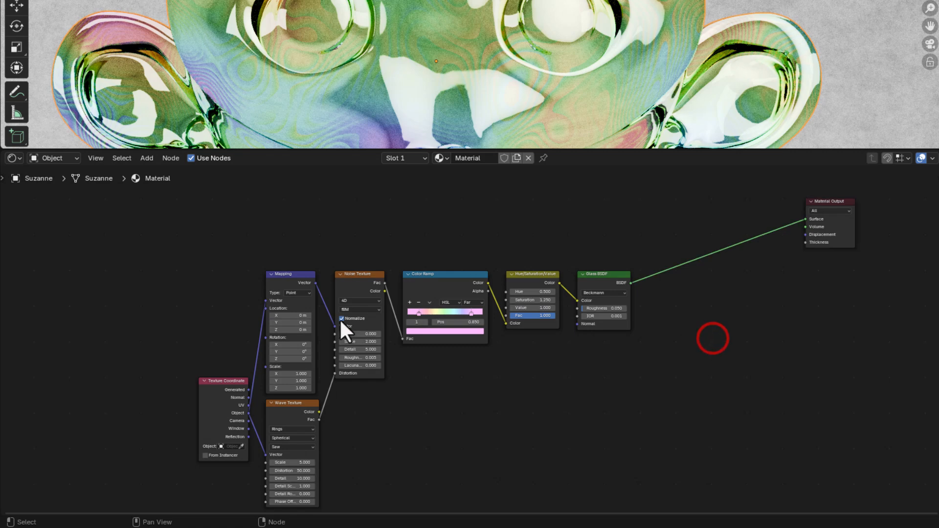
Join all nodes except the Material Output in a frame and set the frame's name to PATTERN
drag(152, 228, 655, 484)
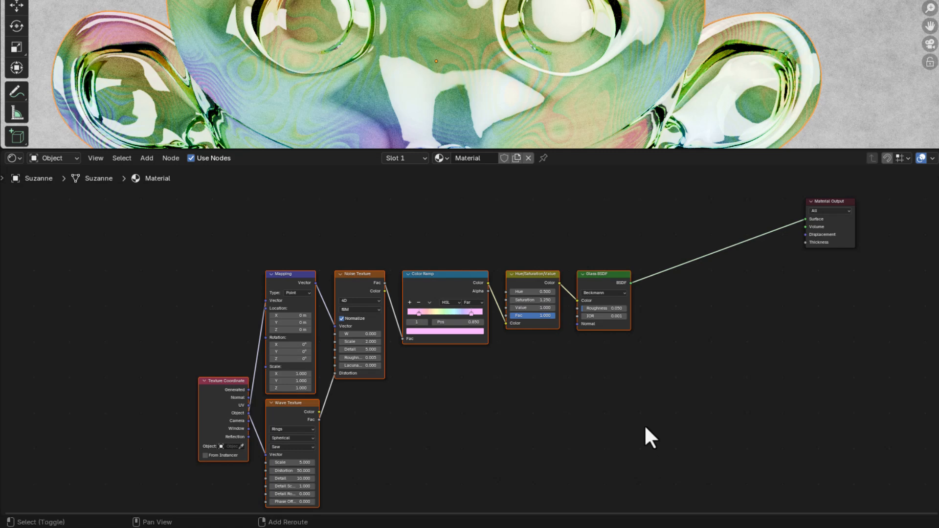
key(ctrl+j)
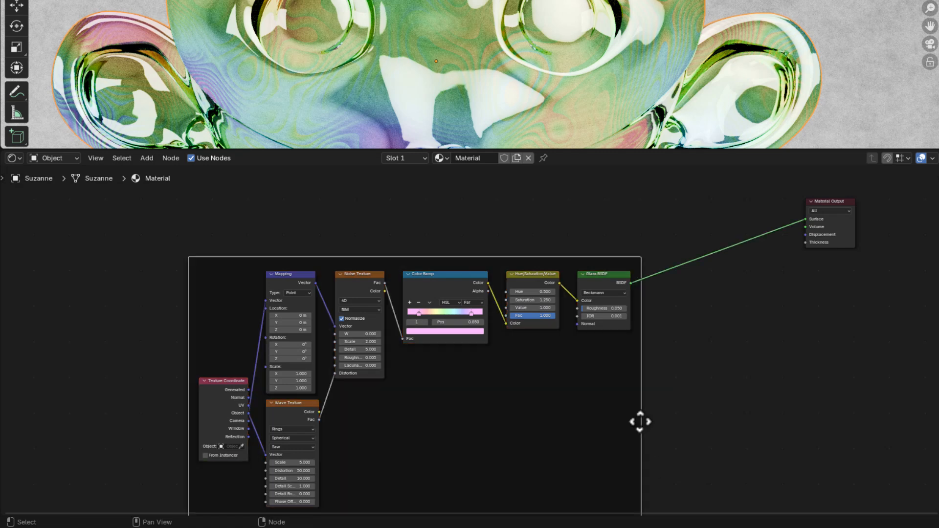
key(n)
click(852, 213)
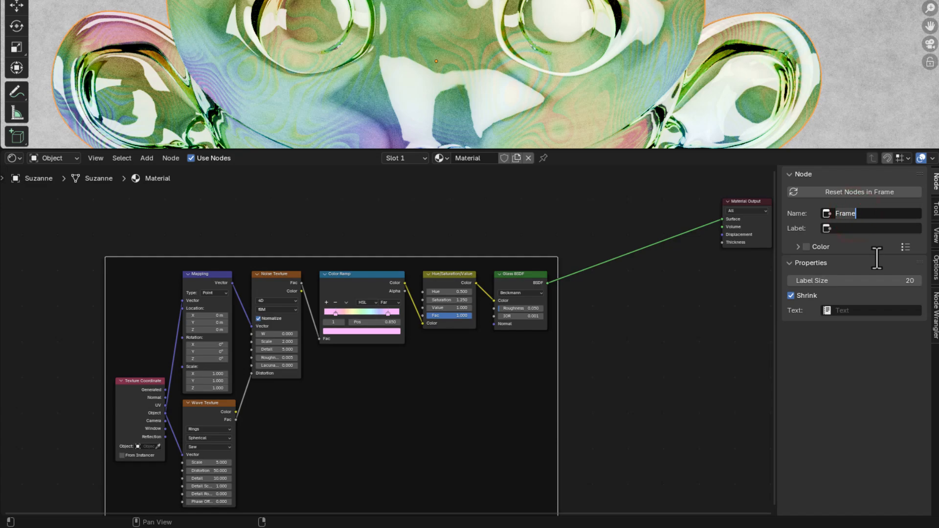
key(ctrl+a)
text(PA)
text(PATT)
text(ERN)
key(Return)
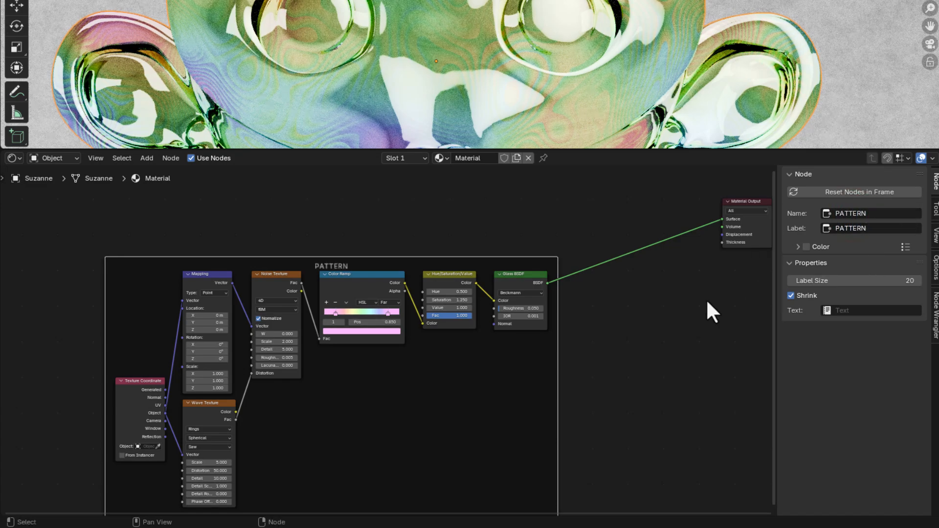
click(687, 324)
Save the Blender file and hide the node editor's sidebar
key(ctrl+s)
middle_drag(637, 306, 654, 348)
click(559, 232)
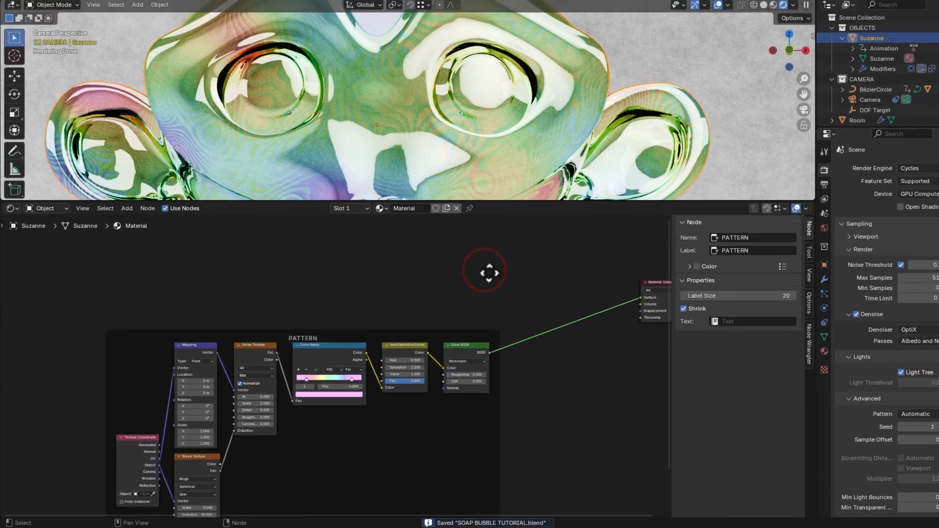
key(n)
Add a Transparent BSDF node above the Glass BSDF, outside the PATTERN frame
key(shift+a)
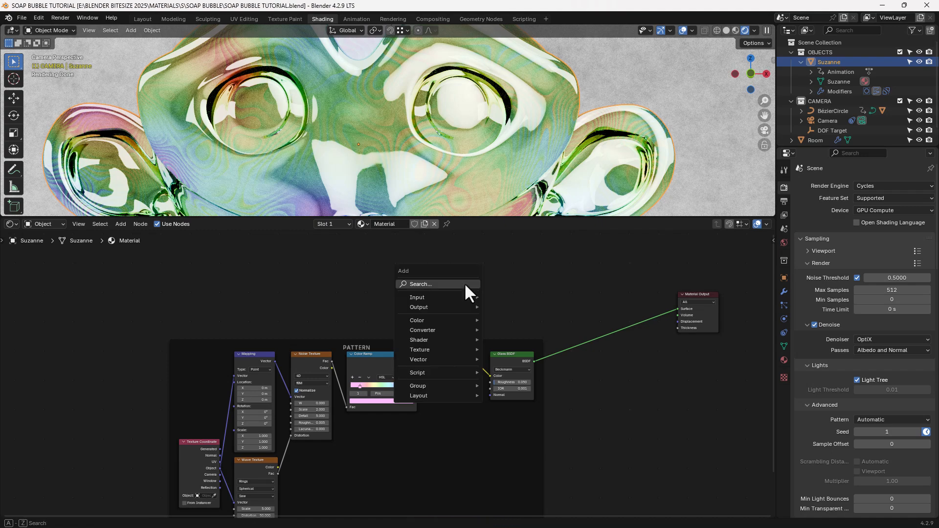
click(464, 283)
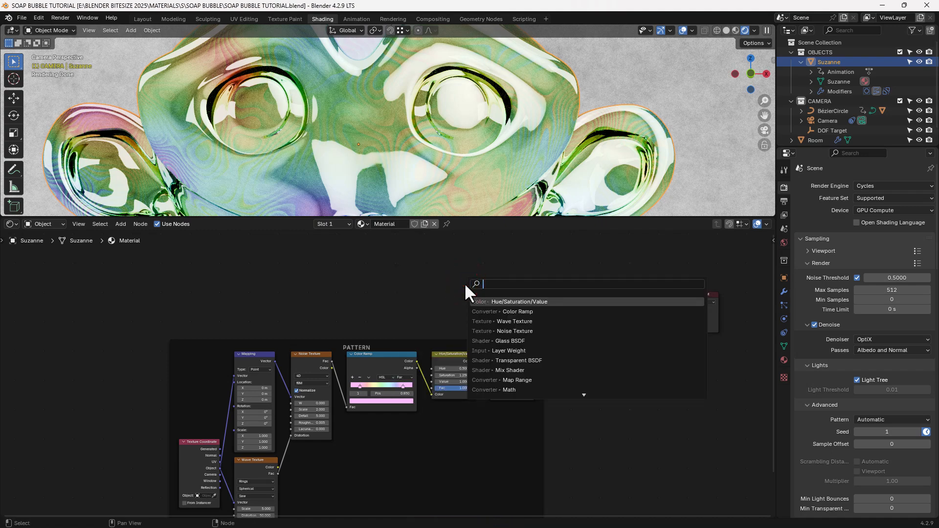
text(TRANS)
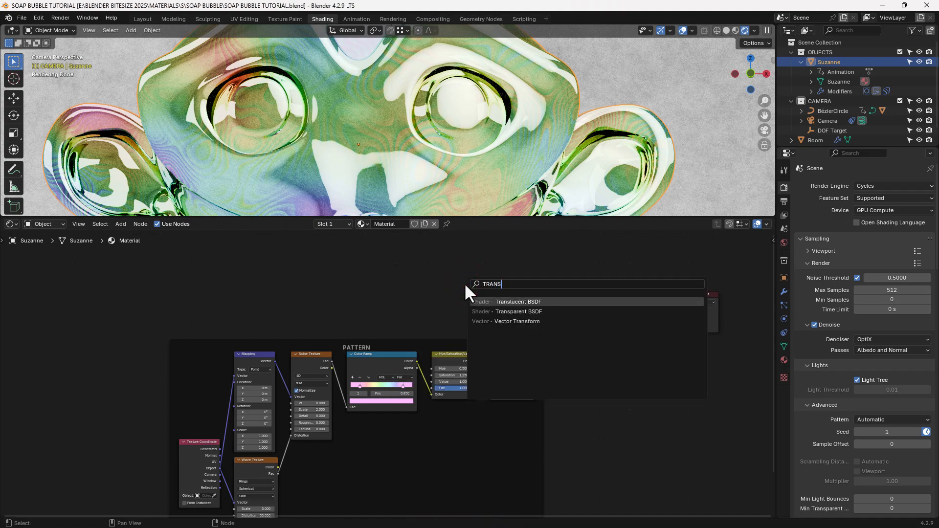
key(Down)
key(Return)
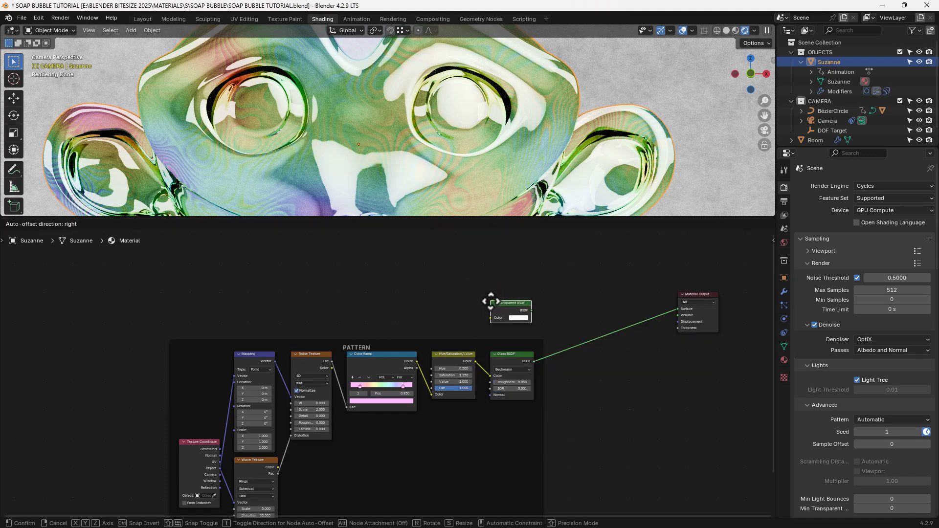
click(491, 305)
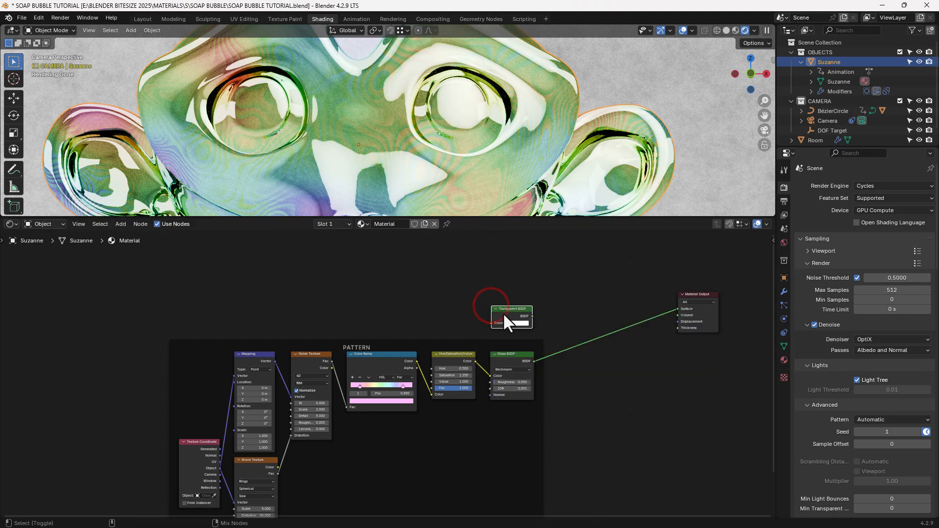
Preview the Transparent BSDF alone on Suzanne and reconnect the Glass BSDF to the Material Output
ctrl+shift+click(502, 312)
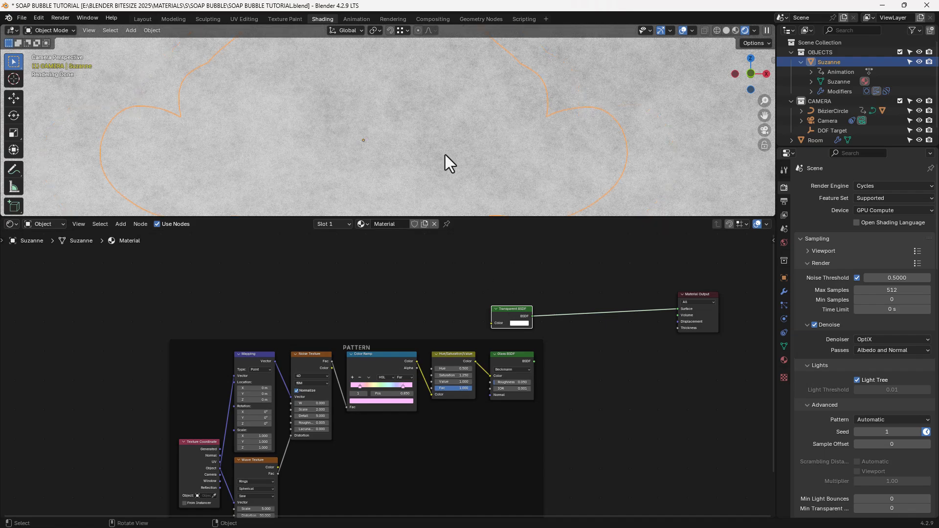
scroll(446, 157, down, 6)
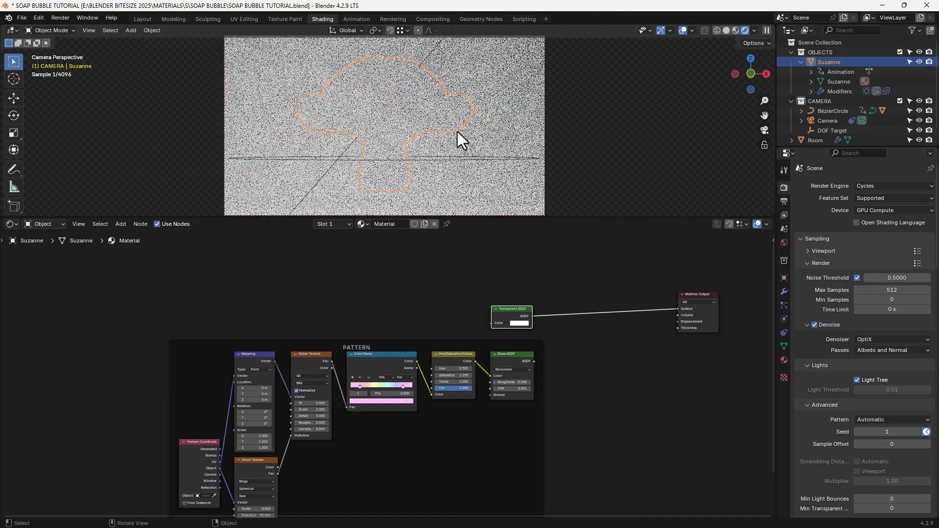
ctrl+shift+click(512, 356)
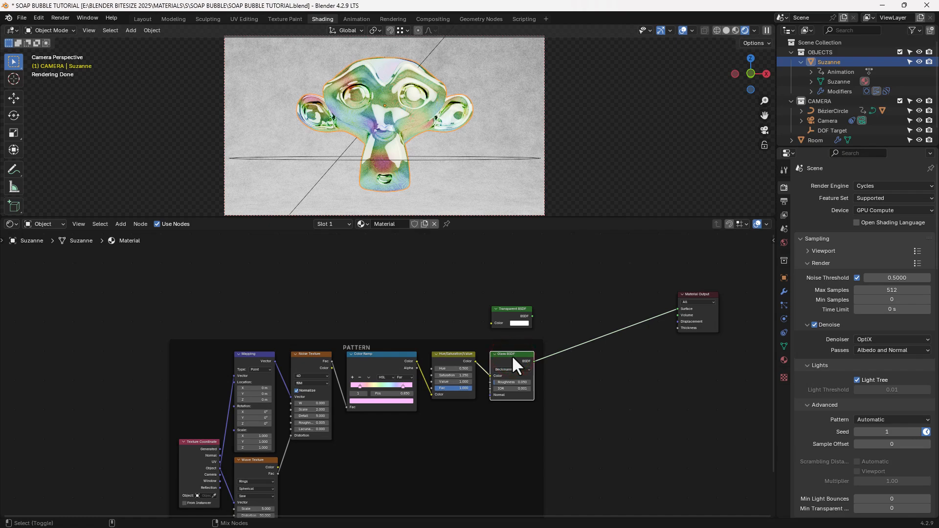
Combine the Transparent BSDF and Glass BSDF with a Mix Shader feeding the Material Output's surface
ctrl+alt+right_drag(512, 355, 509, 317)
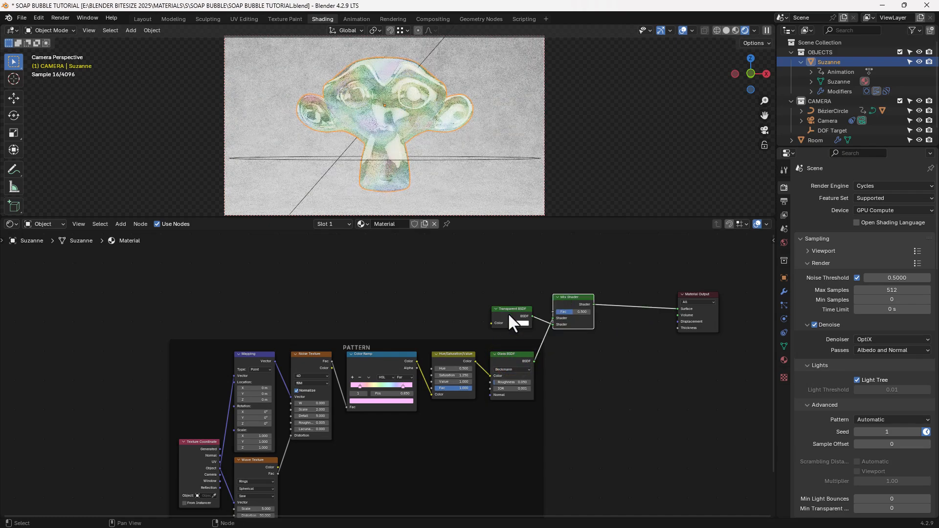
scroll(571, 332, up, 3)
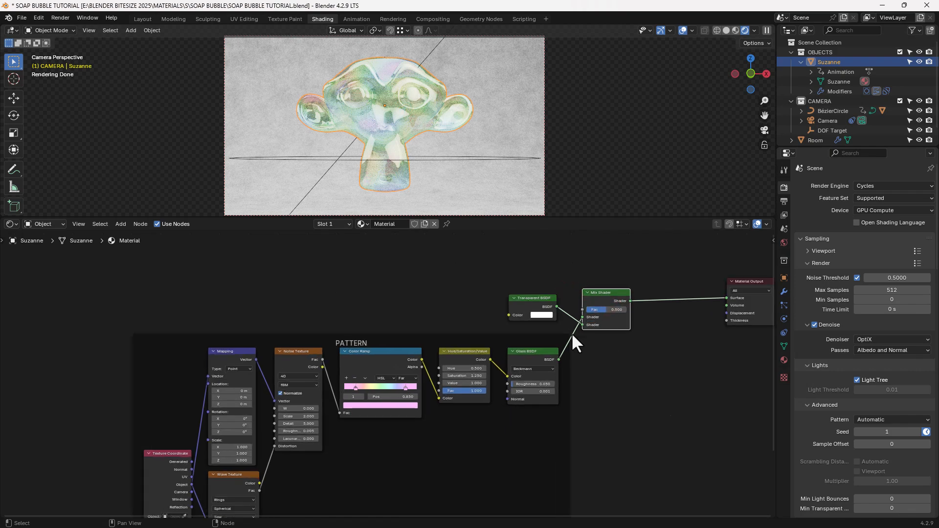
scroll(571, 332, up, 1)
middle_drag(650, 309, 550, 308)
mouse_move(556, 309)
mouse_down()
mouse_move(548, 312)
mouse_move(561, 307)
mouse_up()
scroll(531, 264, down, 1)
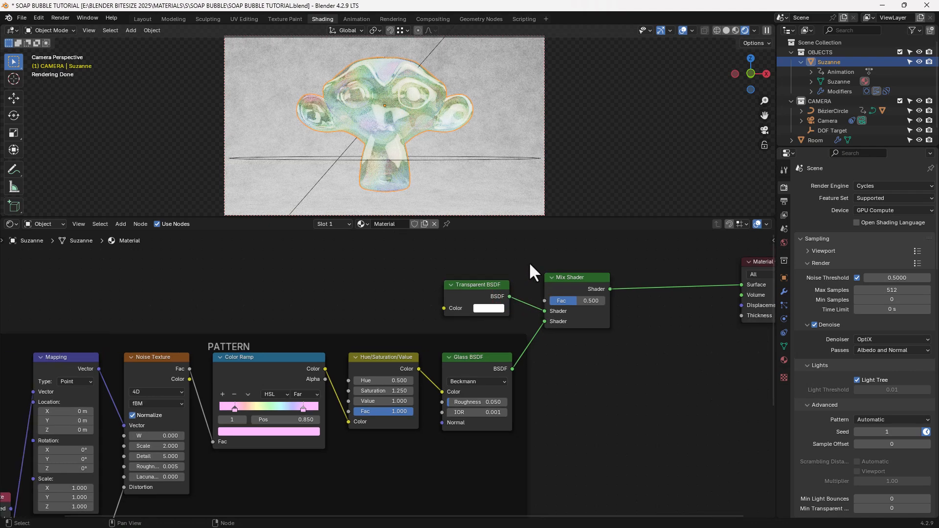
Add a Layer Weight node above the Transparent BSDF and connect its Facing output to the Mix Shader's Fac
middle_drag(530, 263, 520, 321)
click(512, 300)
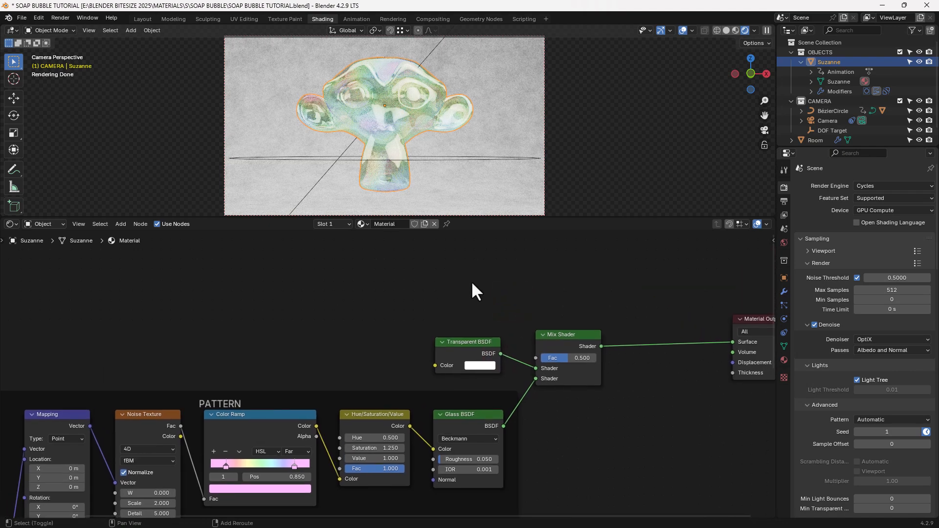
key(shift+a)
text(LAYER)
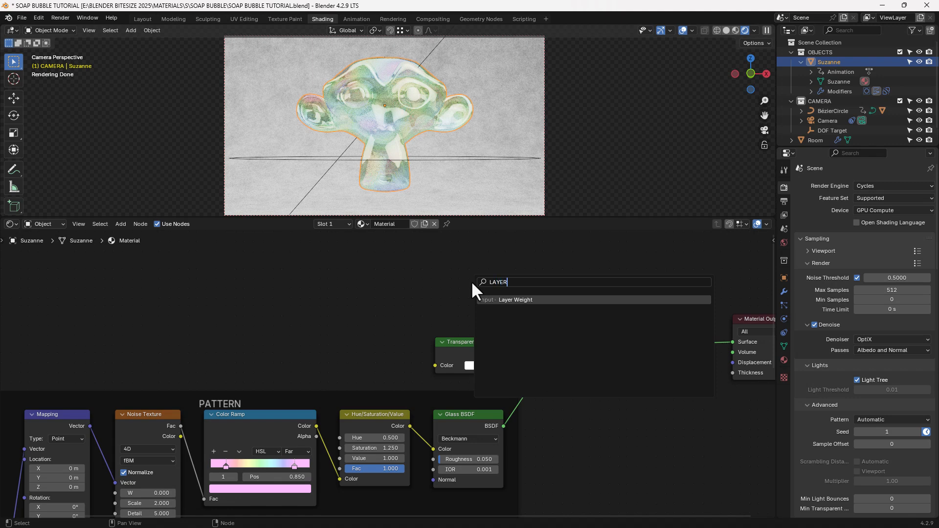
key(Return)
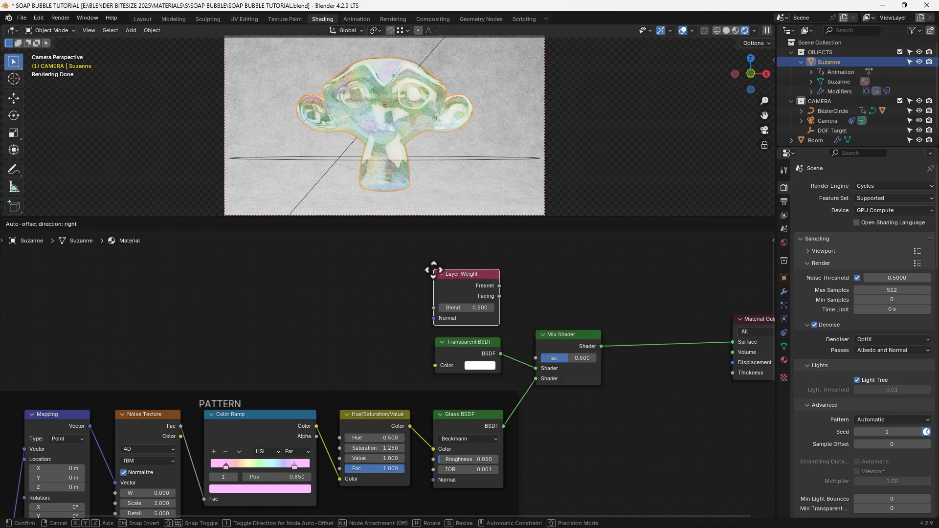
click(433, 269)
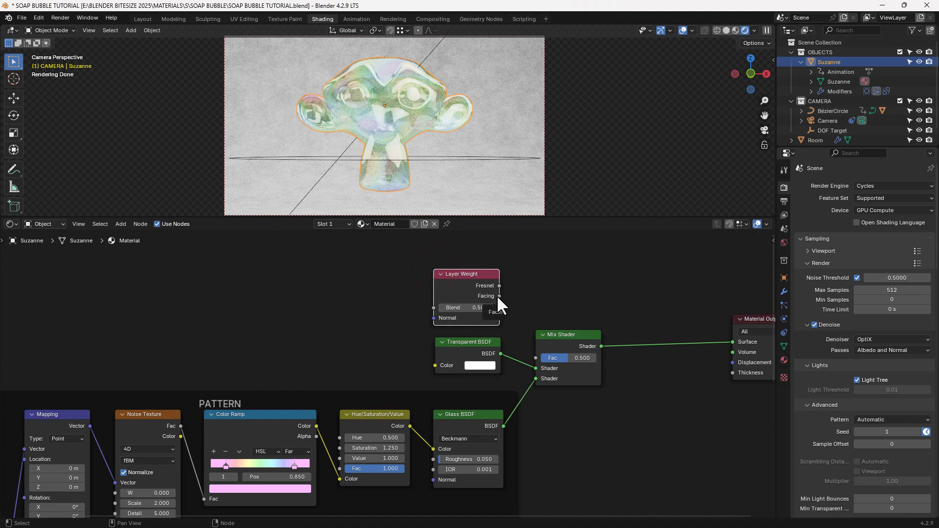
drag(498, 296, 537, 355)
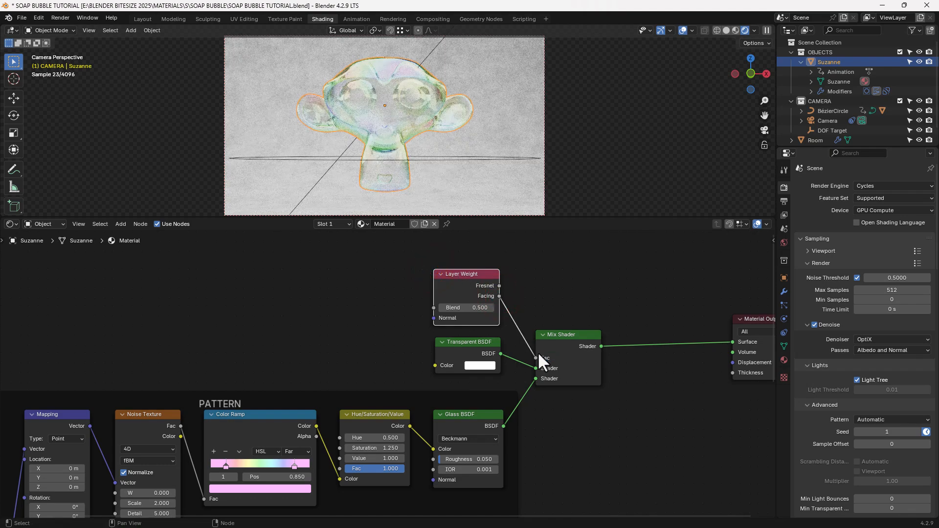
Preview the Layer Weight's Facing mask on Suzanne and return the Mix Shader to the Material Output
scroll(400, 116, up, 3)
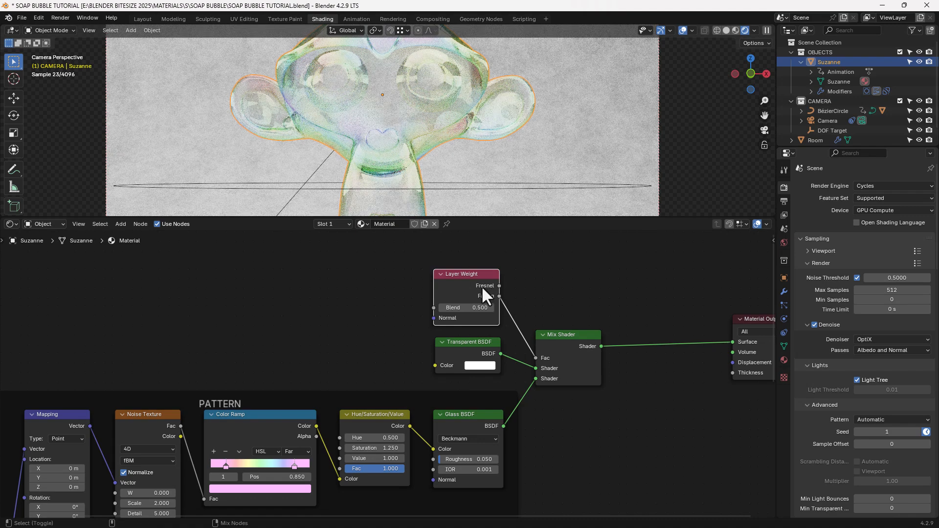
ctrl+shift+click(471, 277)
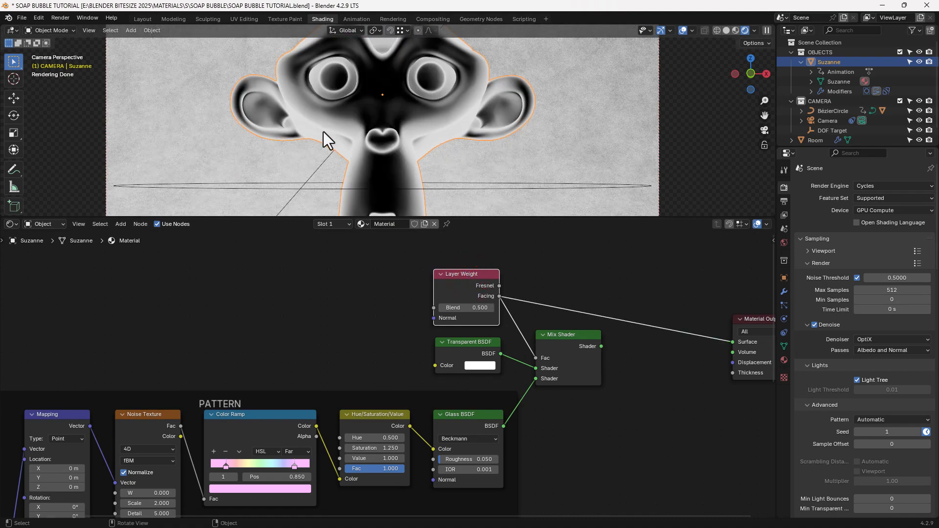
ctrl+shift+click(573, 345)
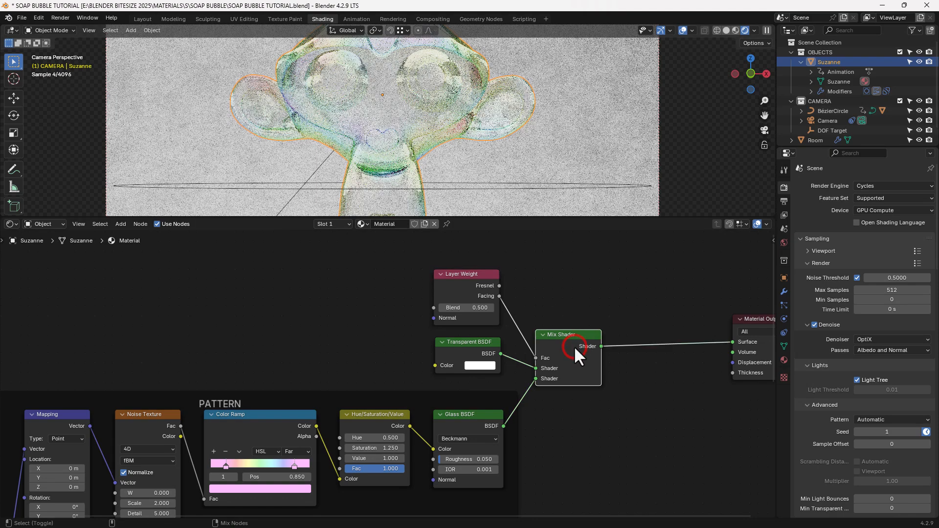
Save the file, duplicate the Mix Shader onto the link before the Material Output, and connect the Glass BSDF to its second Shader input
key(ctrl+s)
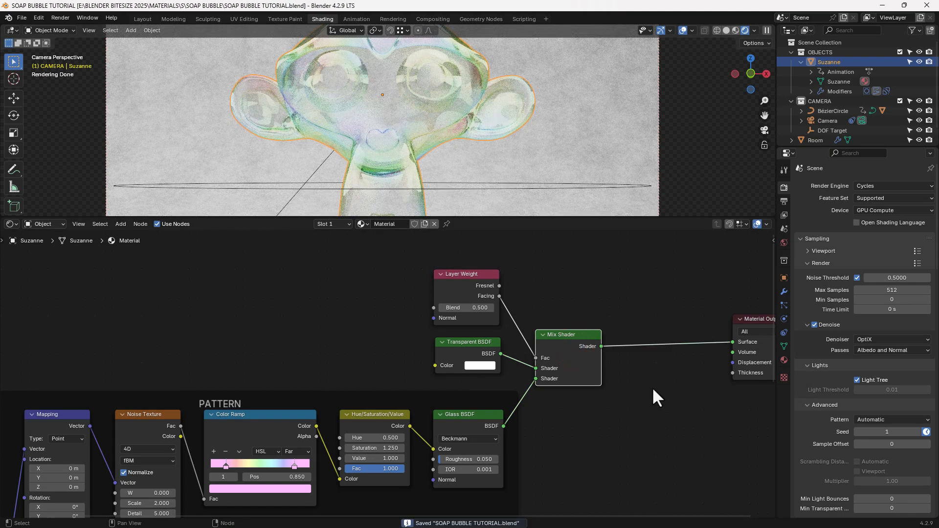
middle_drag(652, 386, 533, 389)
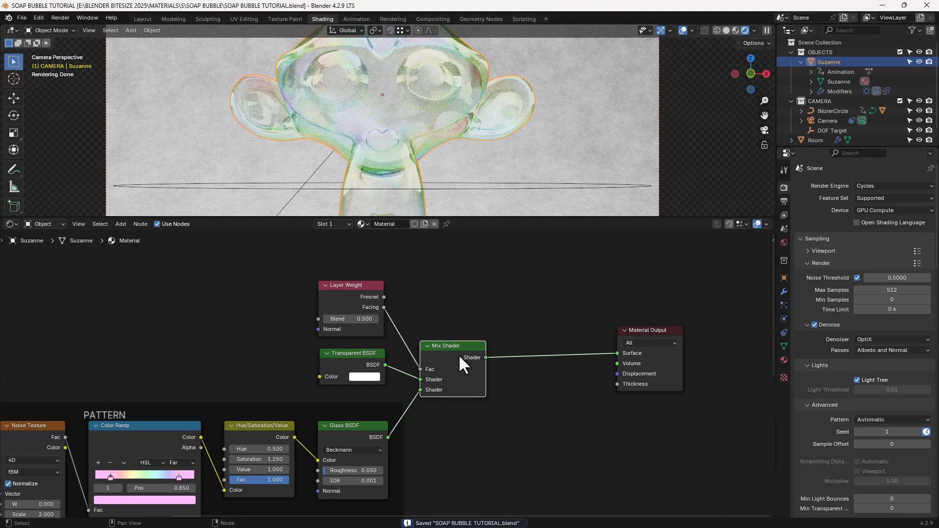
key(shift+d)
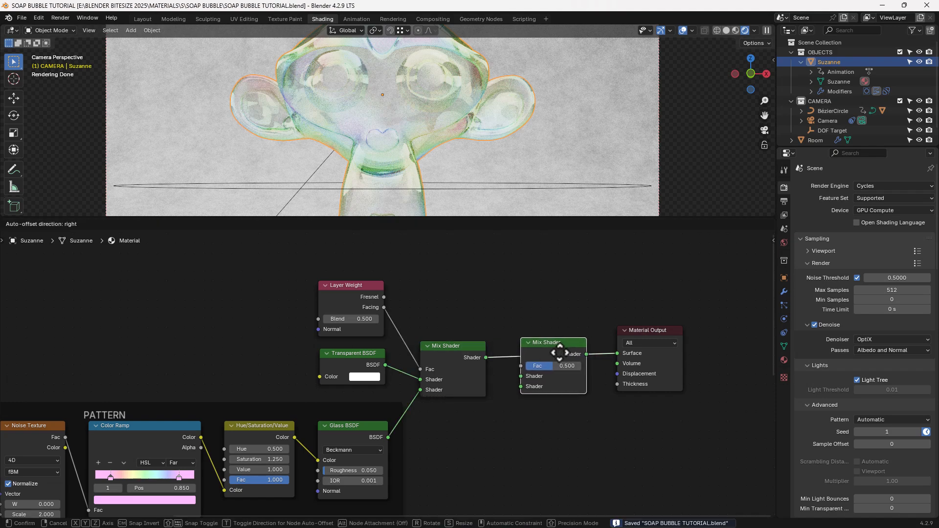
click(557, 366)
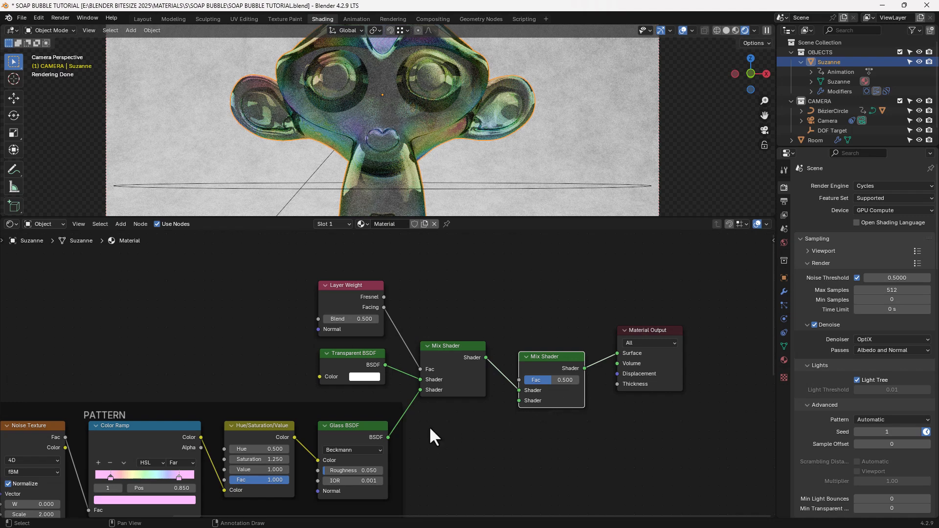
drag(388, 436, 519, 400)
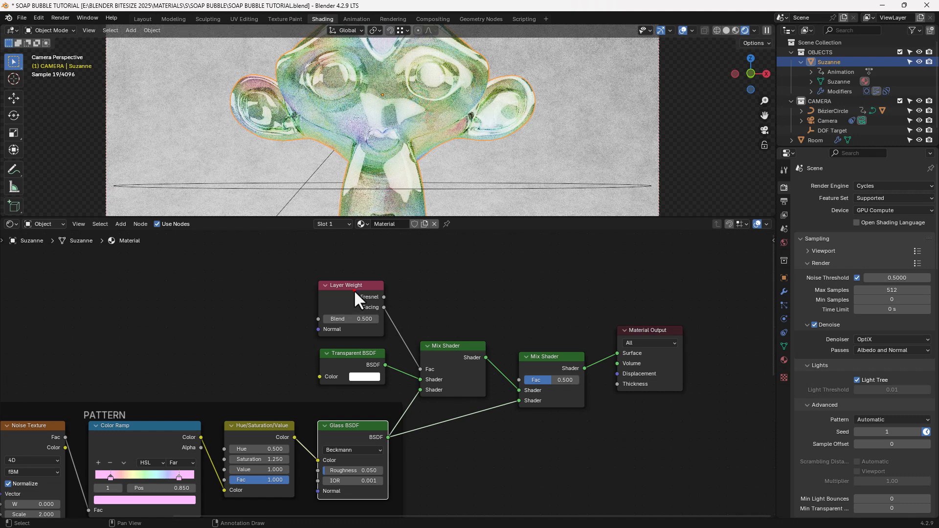
Duplicate the Layer Weight node above the Mix Shaders and connect its Fresnel output to the second Mix Shader's Fac
click(356, 292)
key(g)
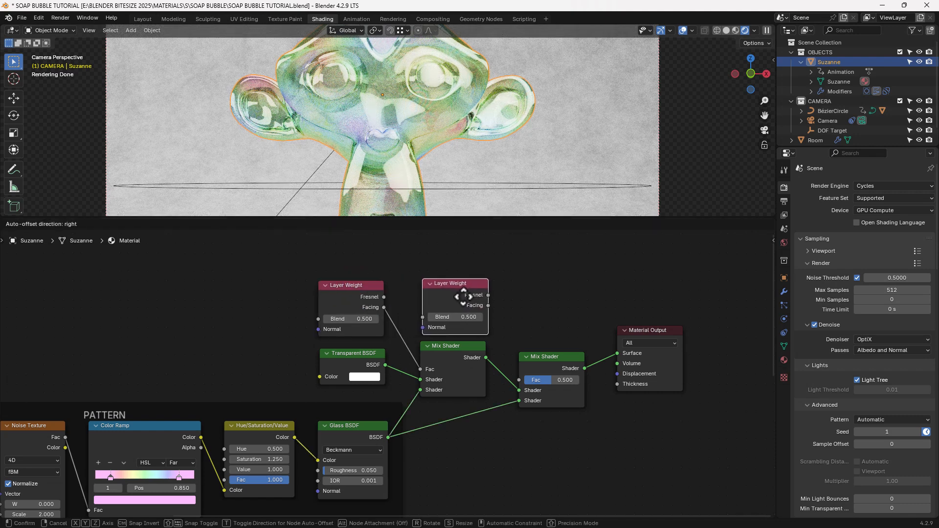
click(462, 297)
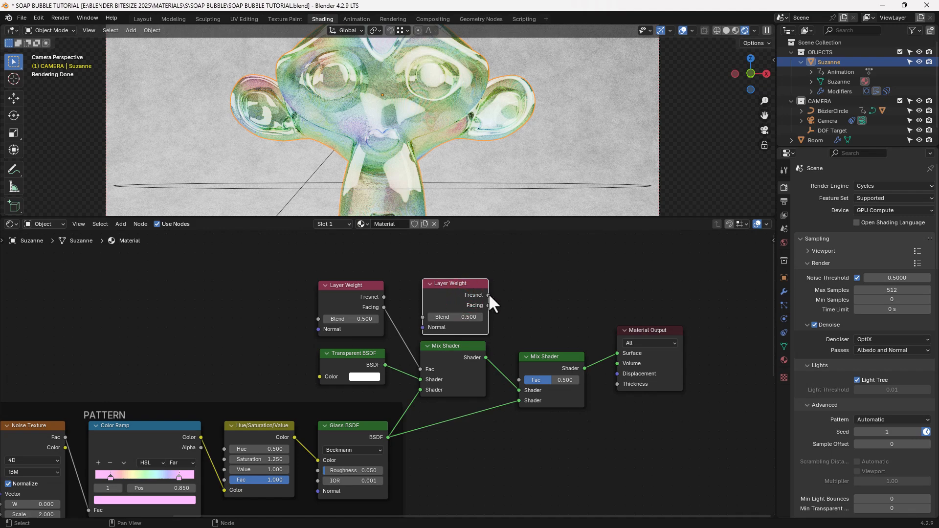
drag(488, 294, 518, 380)
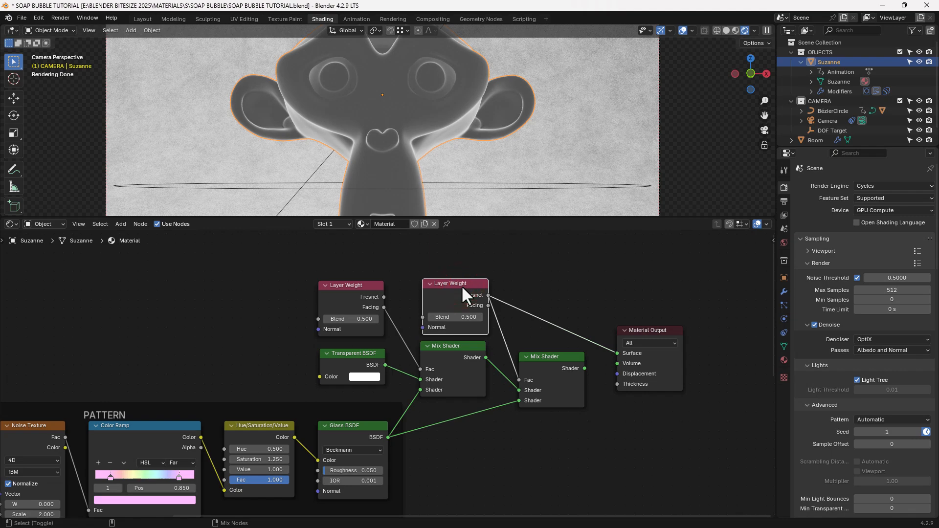
Set Blend to 0.015 on the duplicated Layer Weight and to 0.3 on the original one, previewing the original's mask
click(462, 317)
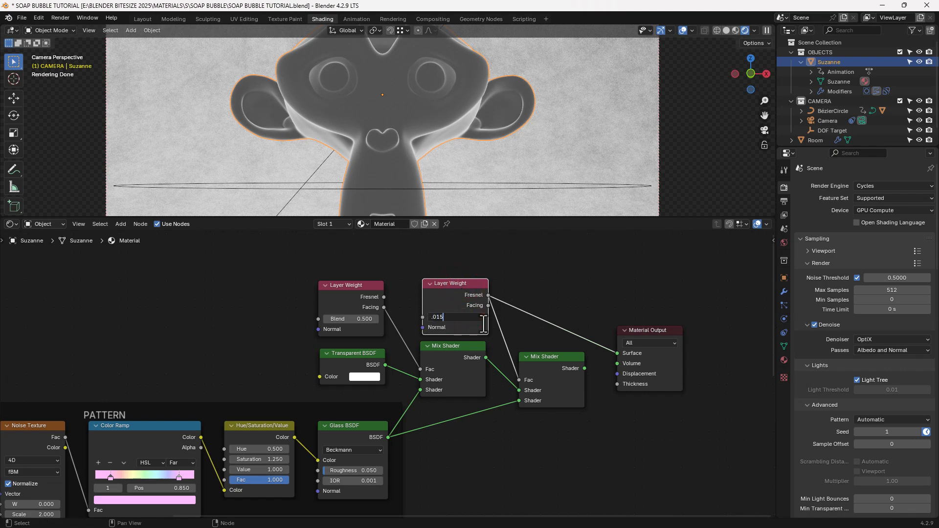
key(Return)
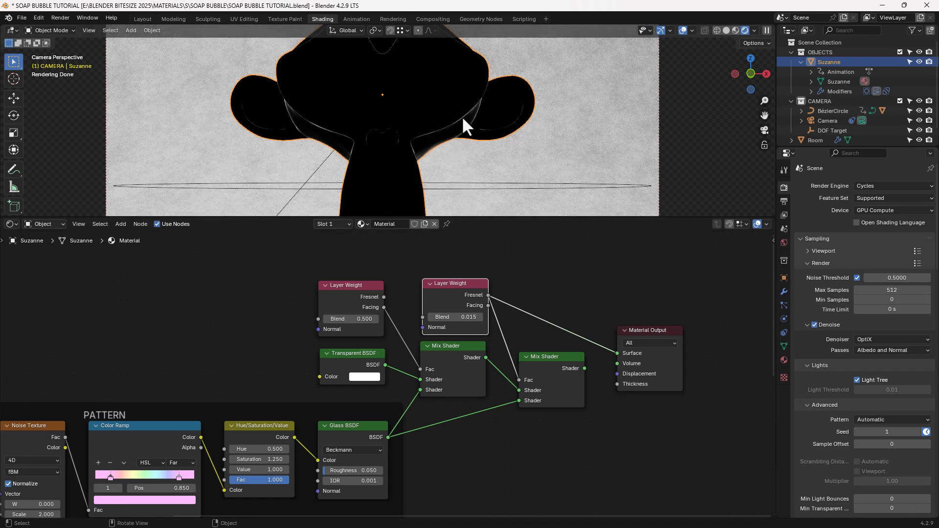
click(363, 288)
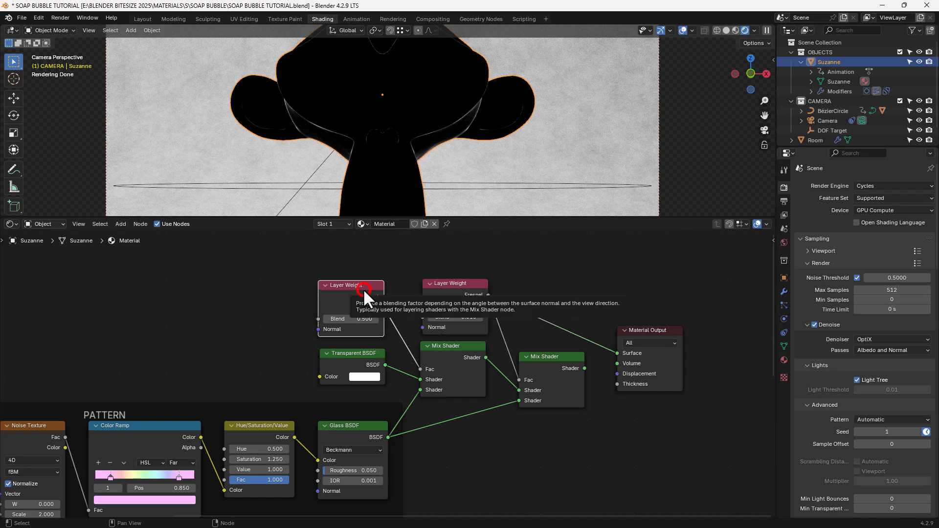
ctrl+shift+click(363, 289)
click(362, 318)
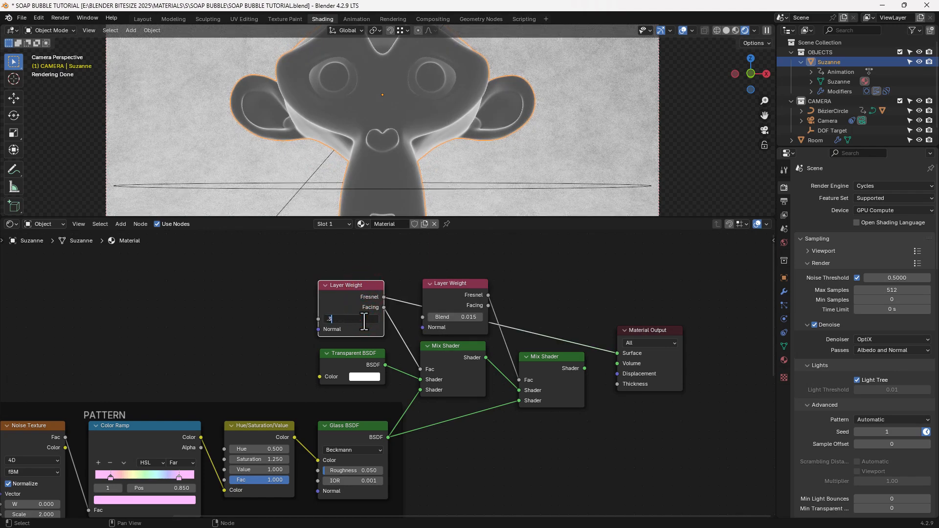
text(.3)
key(Return)
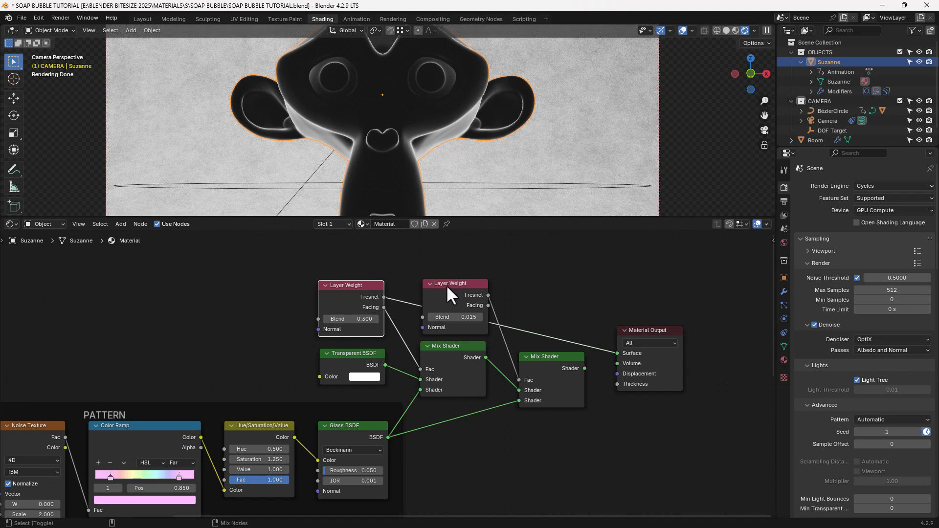
Preview the duplicated Layer Weight's Fresnel mask, reconnect the second Mix Shader to the Material Output, and save the file
ctrl+shift+click(446, 285)
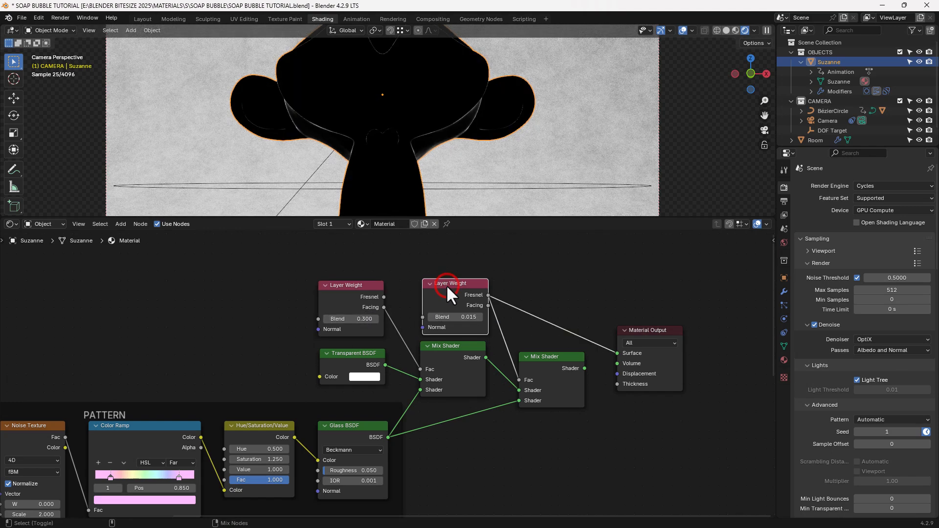
ctrl+shift+click(537, 365)
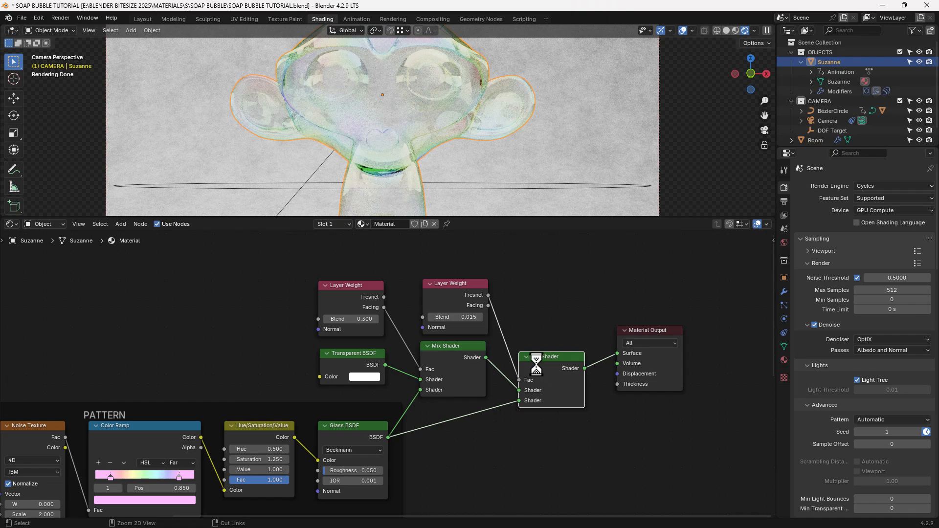
key(ctrl+s)
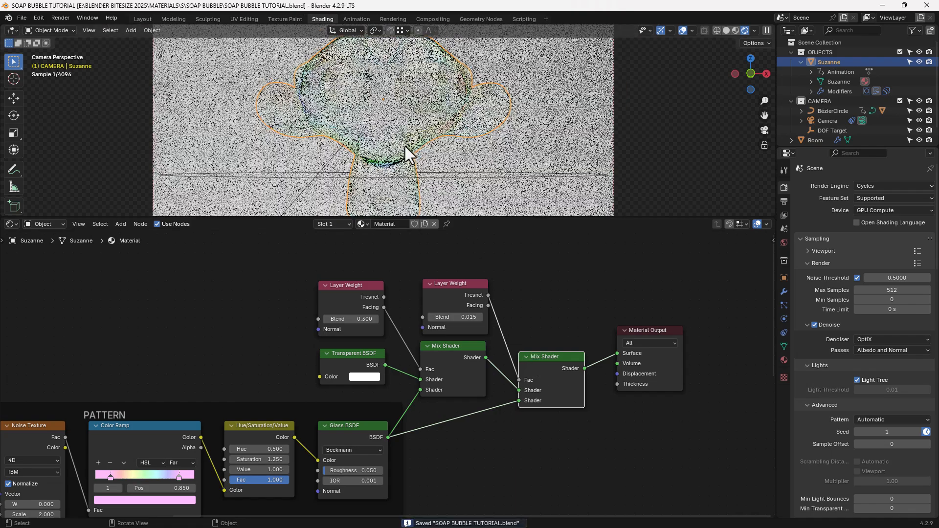
Try a Blend of 0.46 on the first Layer Weight while inspecting Suzanne up close, and return to the saved camera view
middle_drag(379, 105, 408, 132)
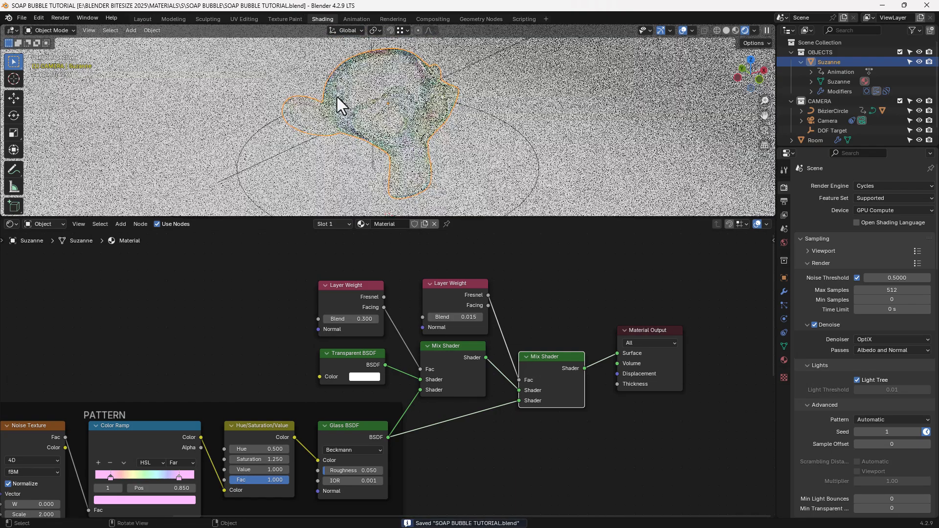
scroll(344, 96, up, 5)
middle_drag(333, 96, 242, 96)
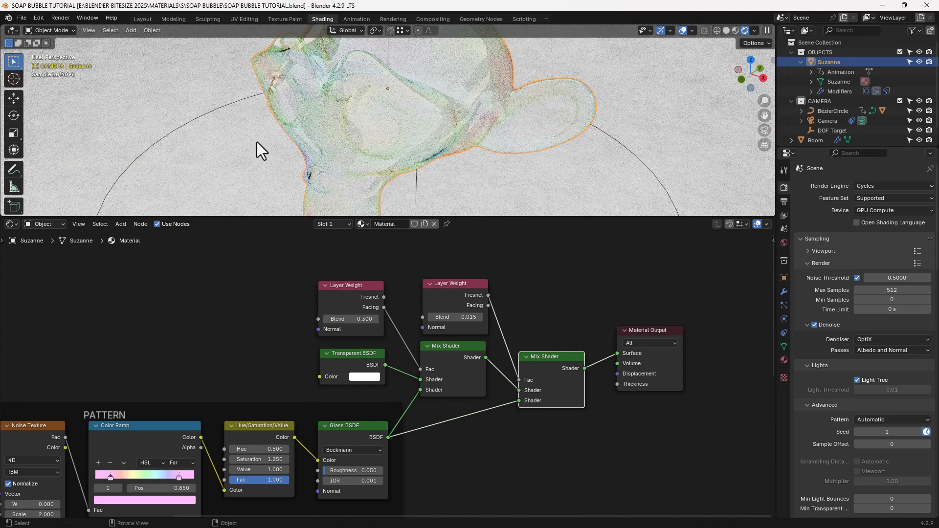
mouse_move(342, 319)
shift+mouse_down()
mouse_move(430, 319)
mouse_move(361, 318)
shift+mouse_up()
scroll(371, 121, up, 3)
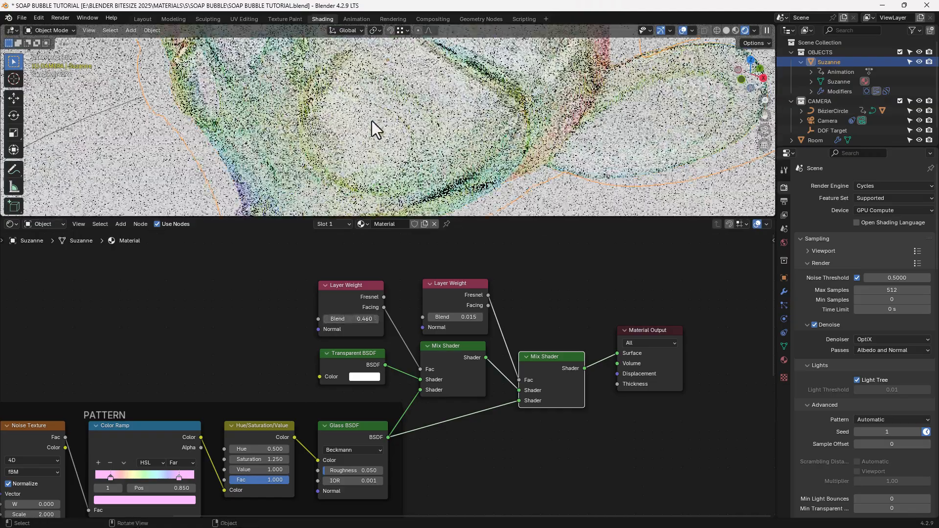
click(763, 128)
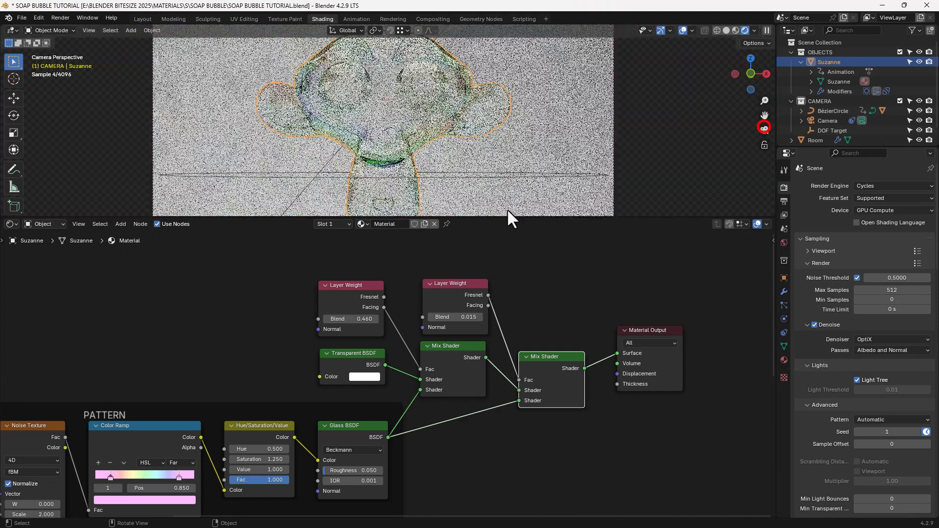
key(ctrl+s)
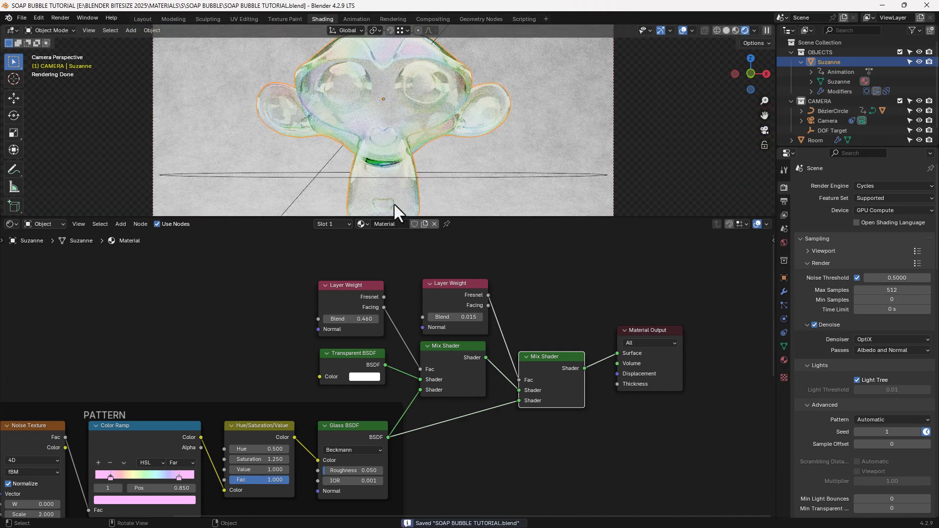
Set the first Layer Weight's Blend to 0.3
click(358, 319)
text(0.3)
key(Return)
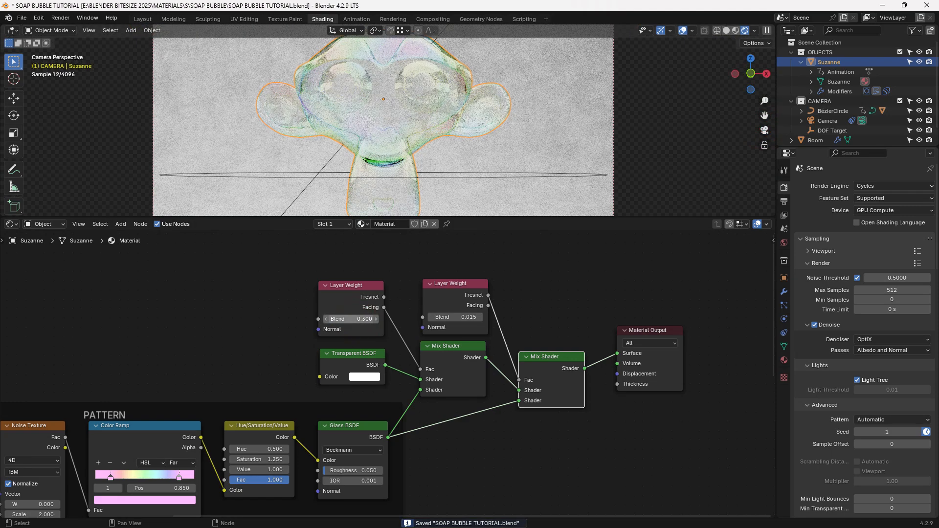
Rename Suzanne's material to SOAP BUBBLE and save the file
scroll(422, 165, down, 2)
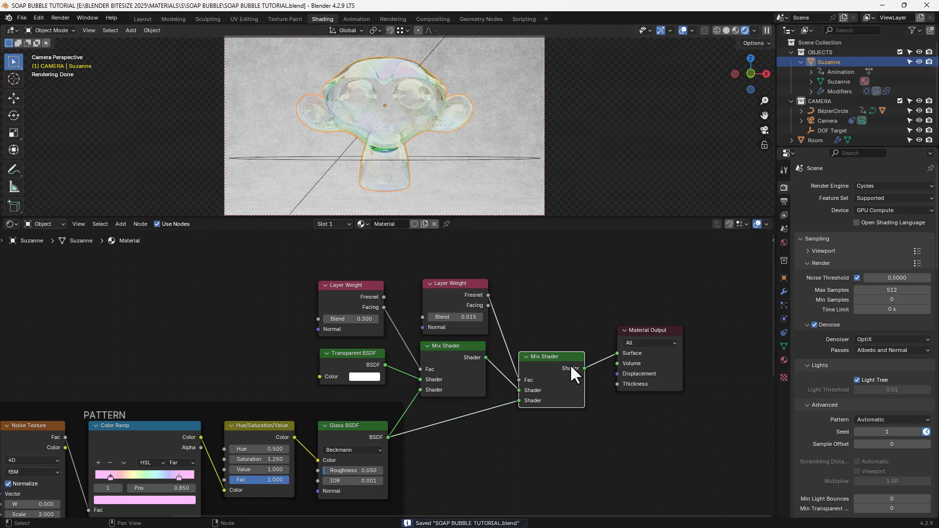
scroll(494, 372, down, 2)
middle_drag(476, 421, 570, 371)
scroll(573, 373, down, 1)
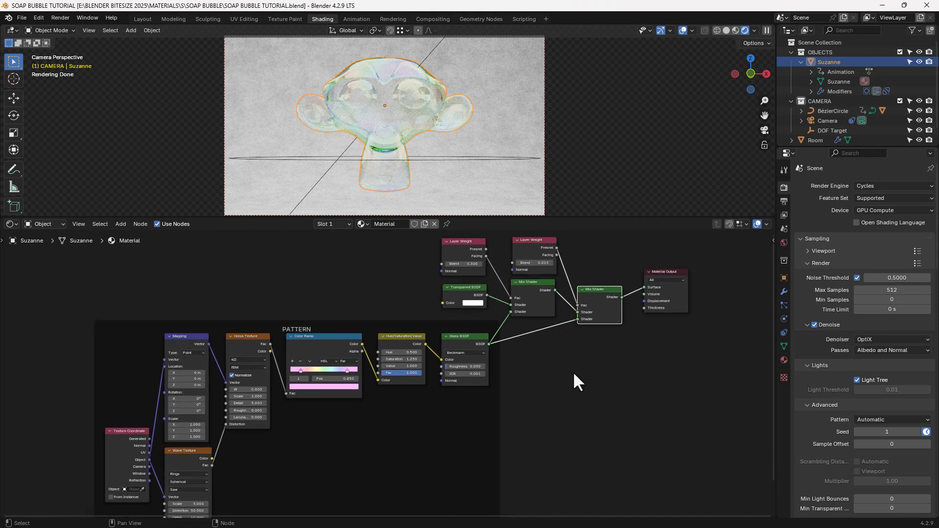
click(386, 224)
text(SOAP BUBBLE)
key(Return)
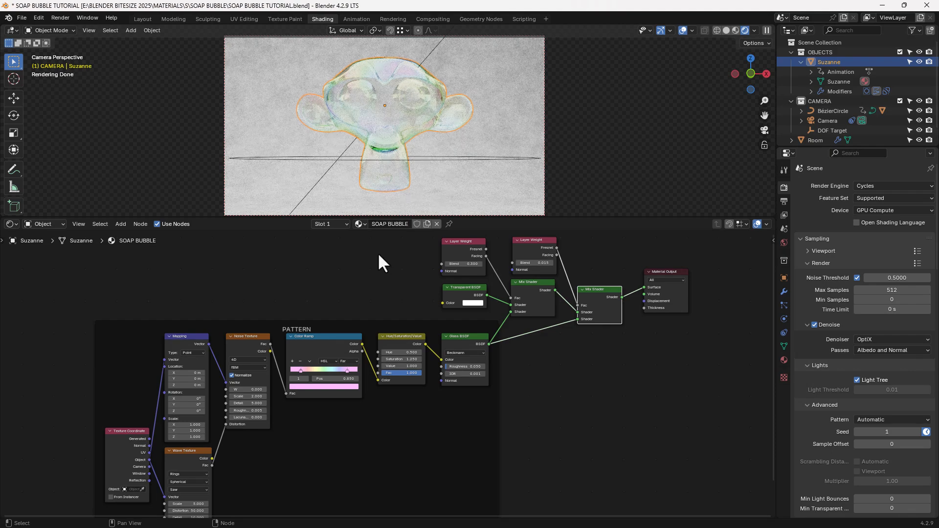
key(ctrl+s)
Hide the viewport overlays for a clean look at the bubble material and save the file
middle_drag(402, 294, 419, 270)
scroll(415, 279, down, 1)
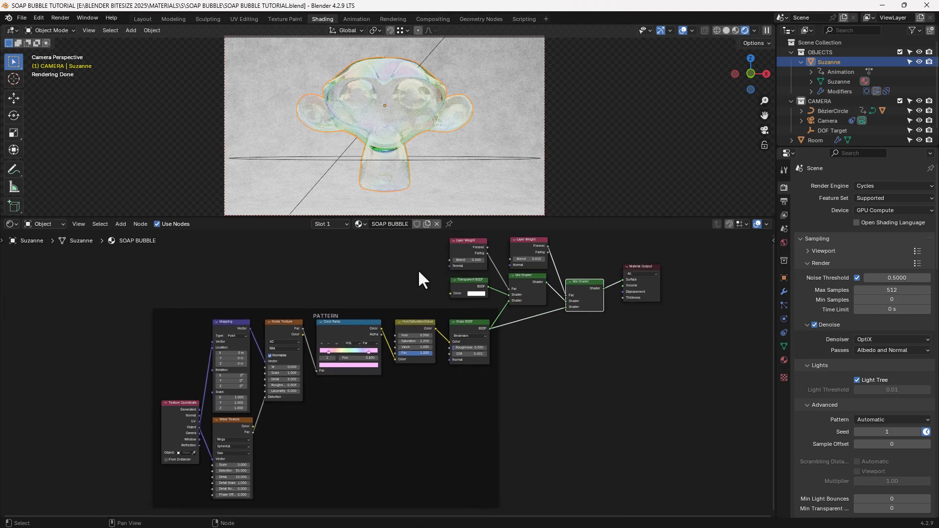
scroll(418, 273, up, 1)
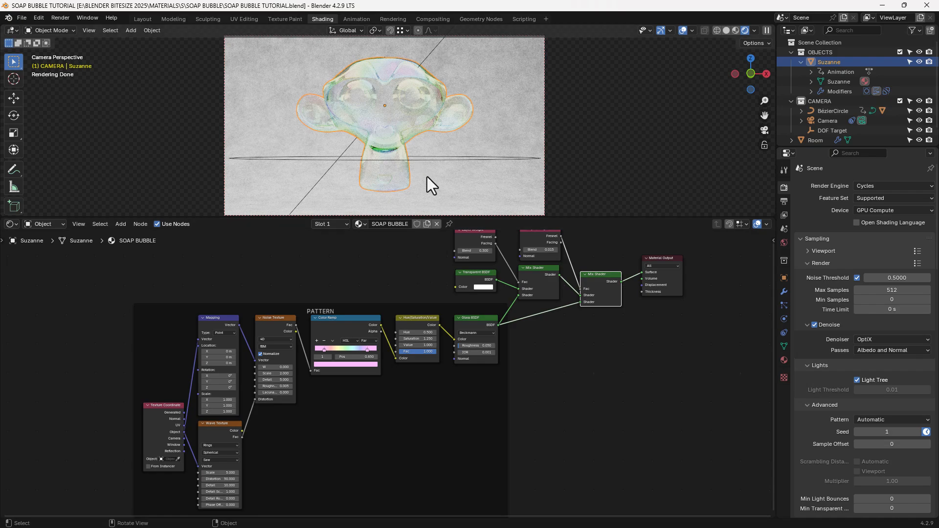
click(685, 30)
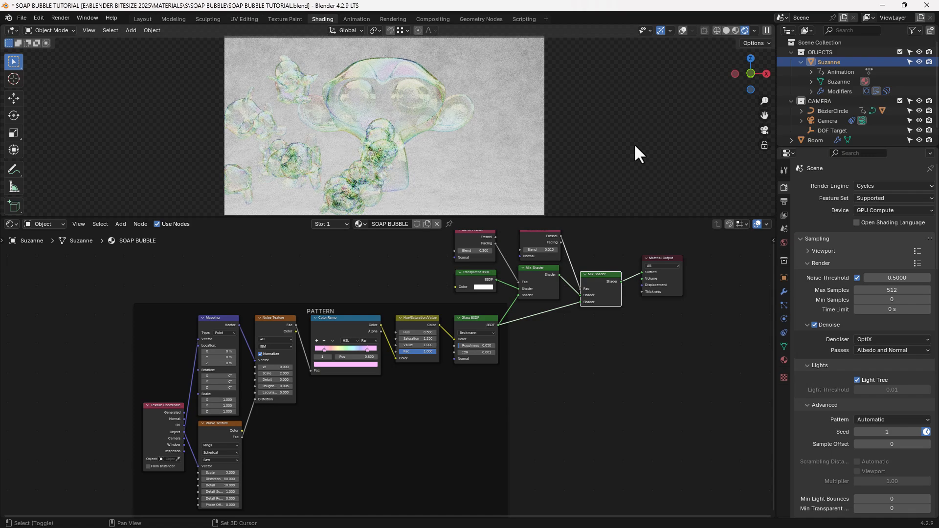
key(ctrl+s)
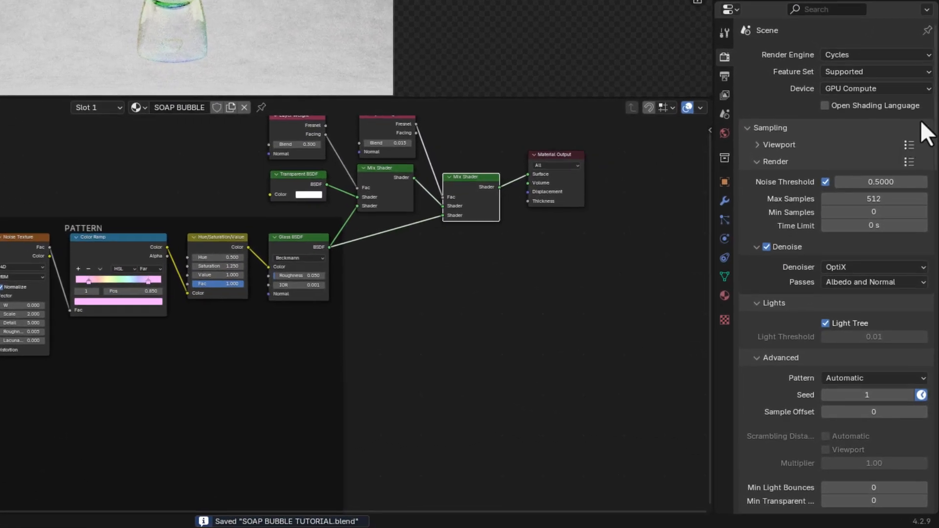
Review the render settings through Color Management and set the Neighbor value of the compositor's Despeckle node to 1
scroll(931, 88, down, 3)
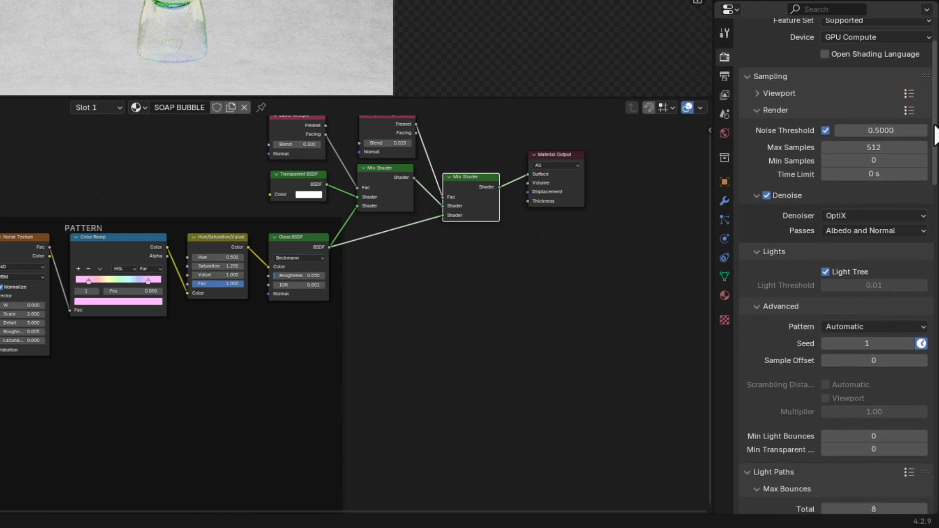
drag(935, 132, 937, 478)
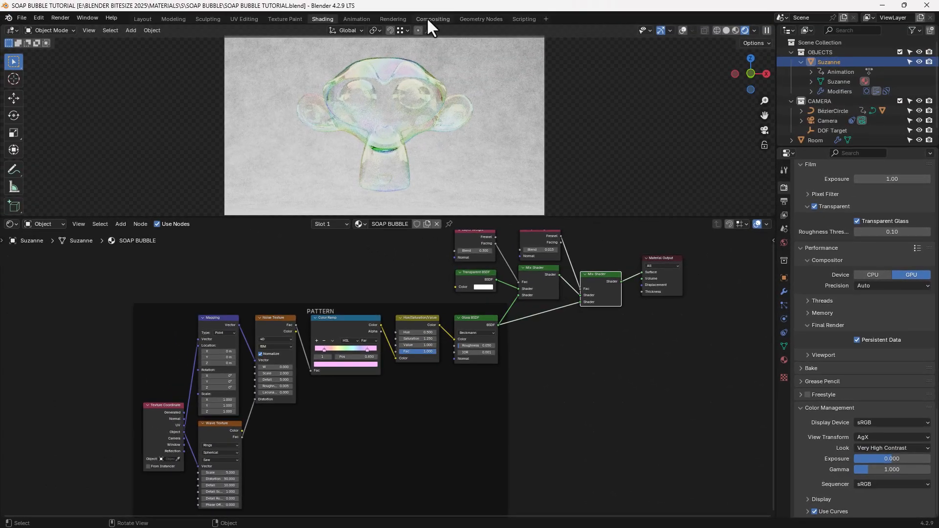
click(428, 20)
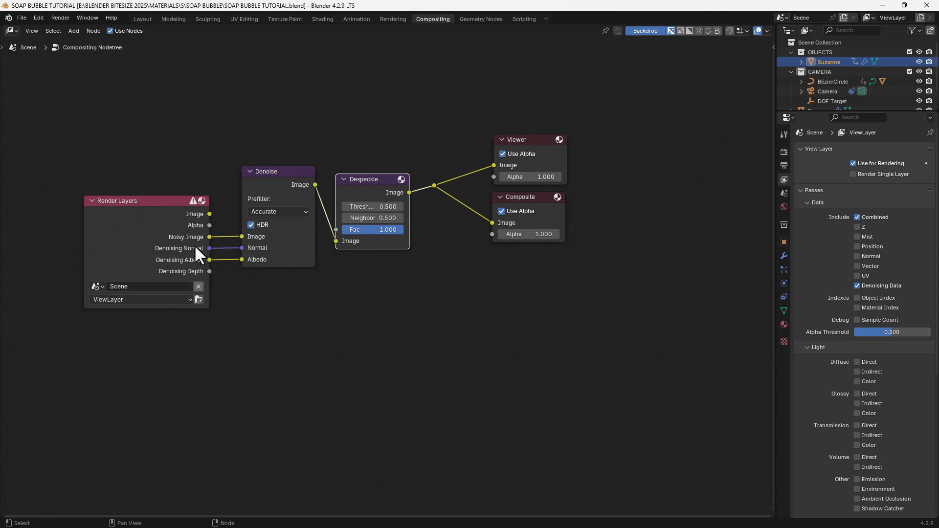
double_click(354, 217)
text(1)
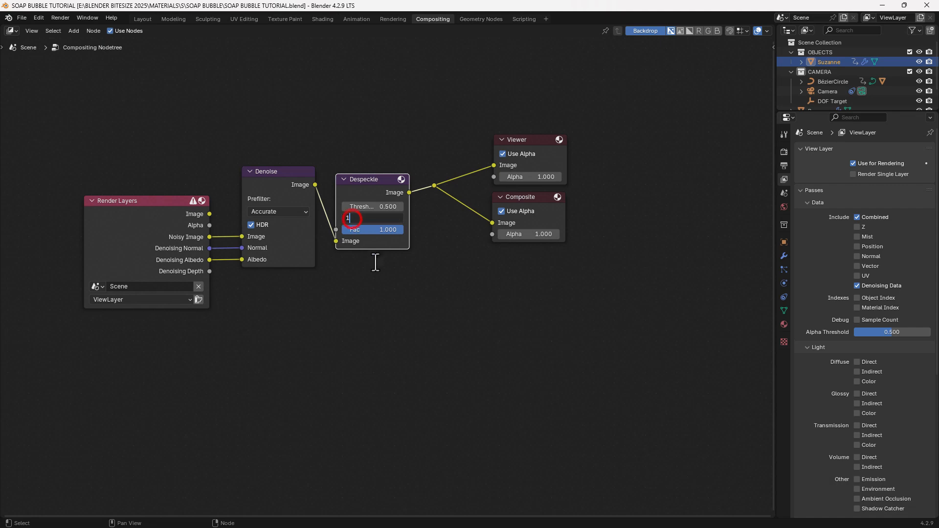
click(384, 272)
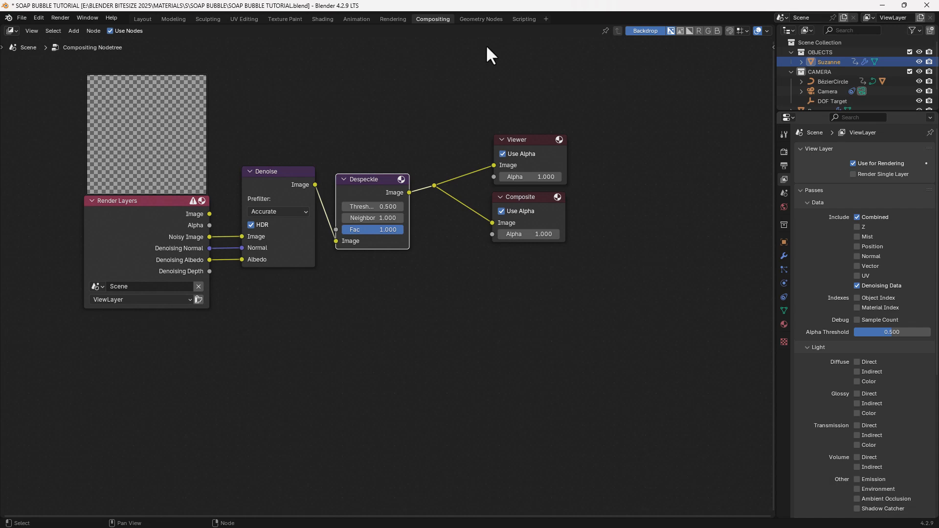
Return to the Layout workspace, save the file, and render the image
click(144, 20)
key(ctrl+s)
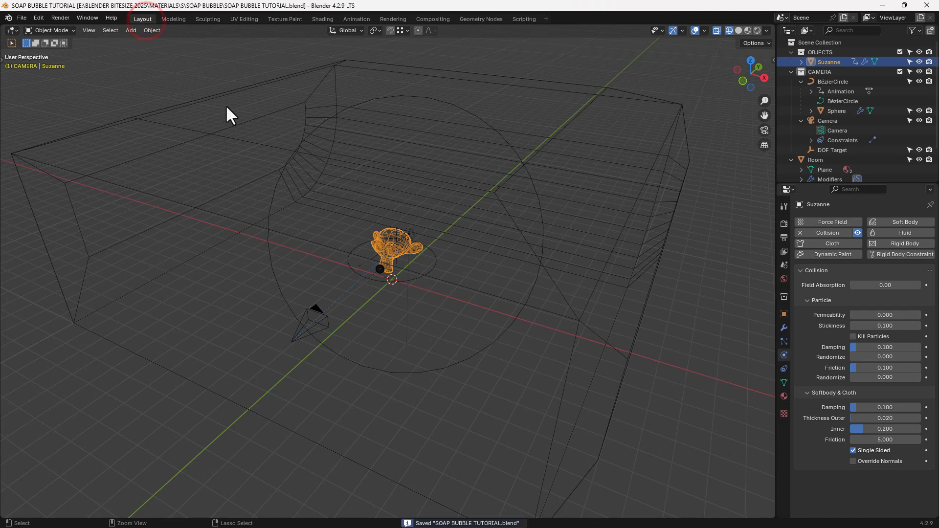
click(61, 19)
click(69, 30)
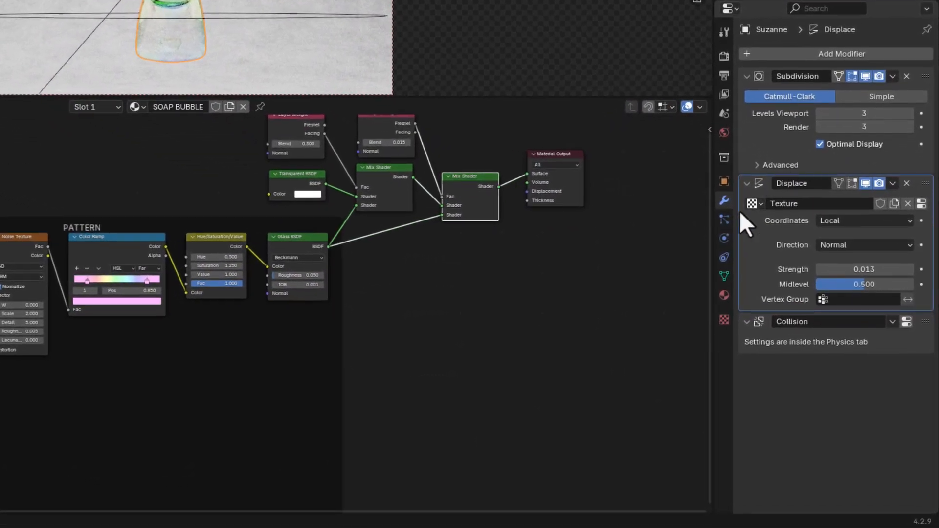
Open the texture used by Suzanne's Displace modifier and examine its Voronoi, Feature Weights and Colors settings
click(921, 204)
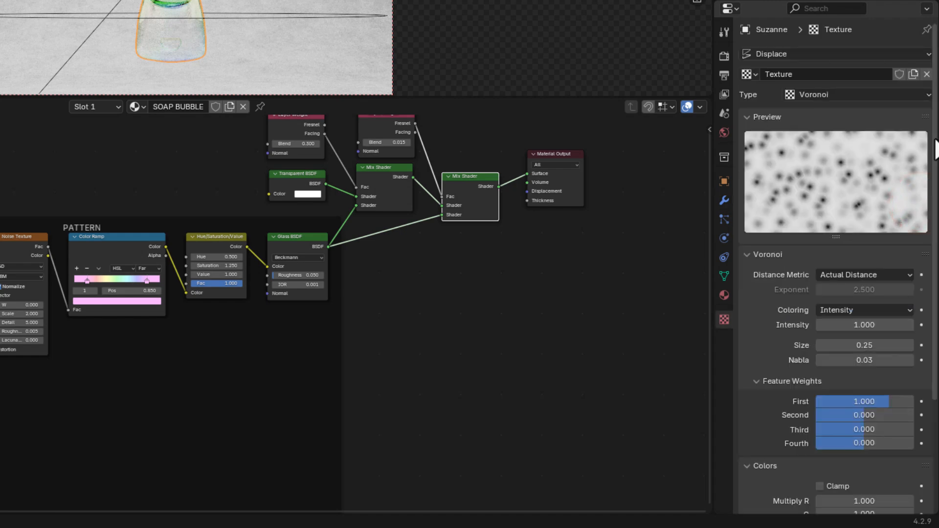
mouse_move(935, 139)
mouse_down()
mouse_move(935, 171)
mouse_move(935, 136)
mouse_up()
drag(935, 148, 938, 292)
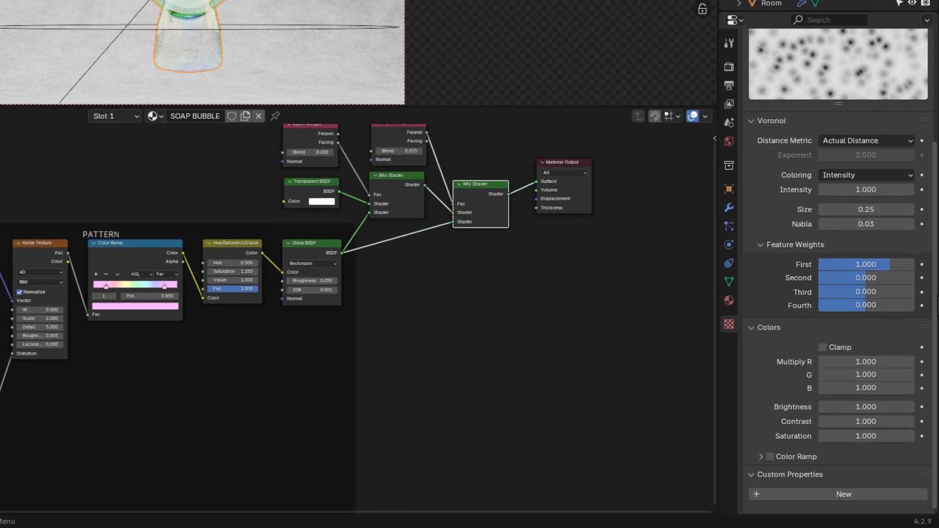